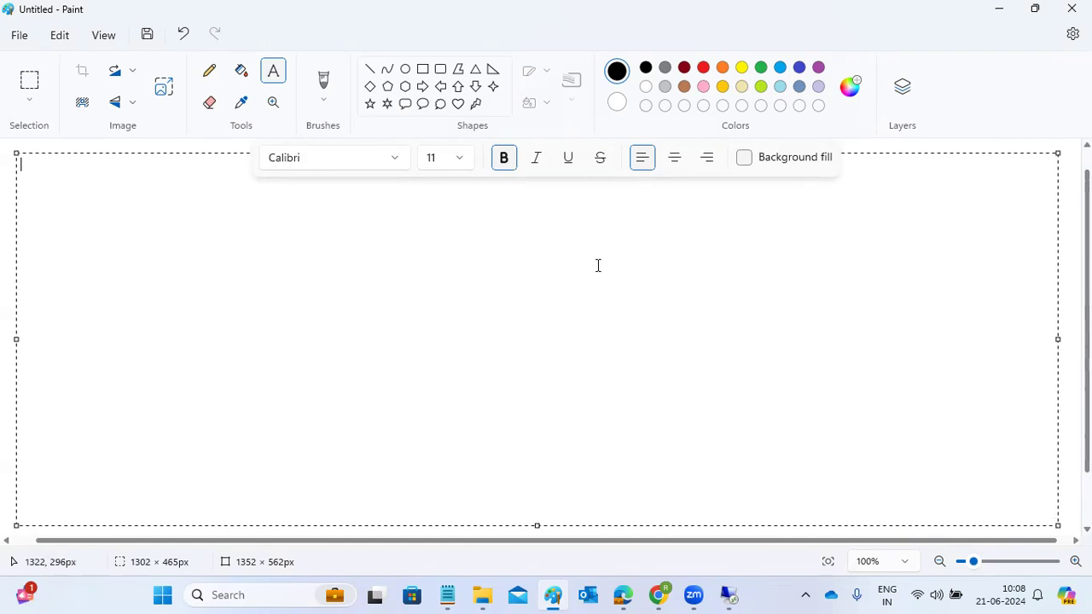
Step: Choose 16 as the font size for the bold text
left_click(457, 161)
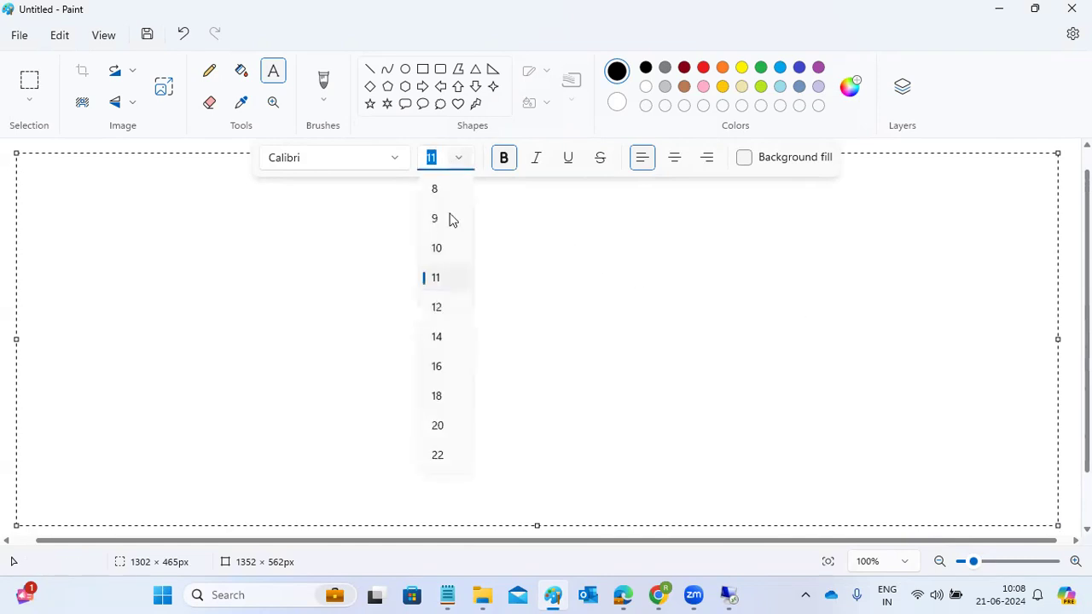
left_click(438, 366)
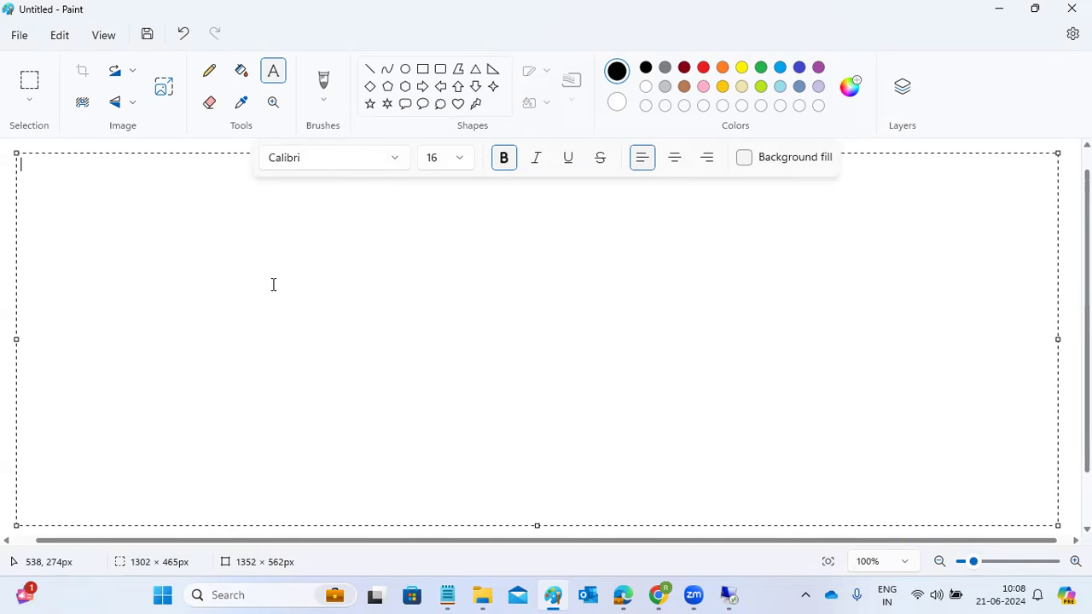
Step: Write 'LOCK ALL USERS -' and 'EWZ5 - for admin lock' on two separate lines
type("LOCK ALL USERS -")
key("Return")
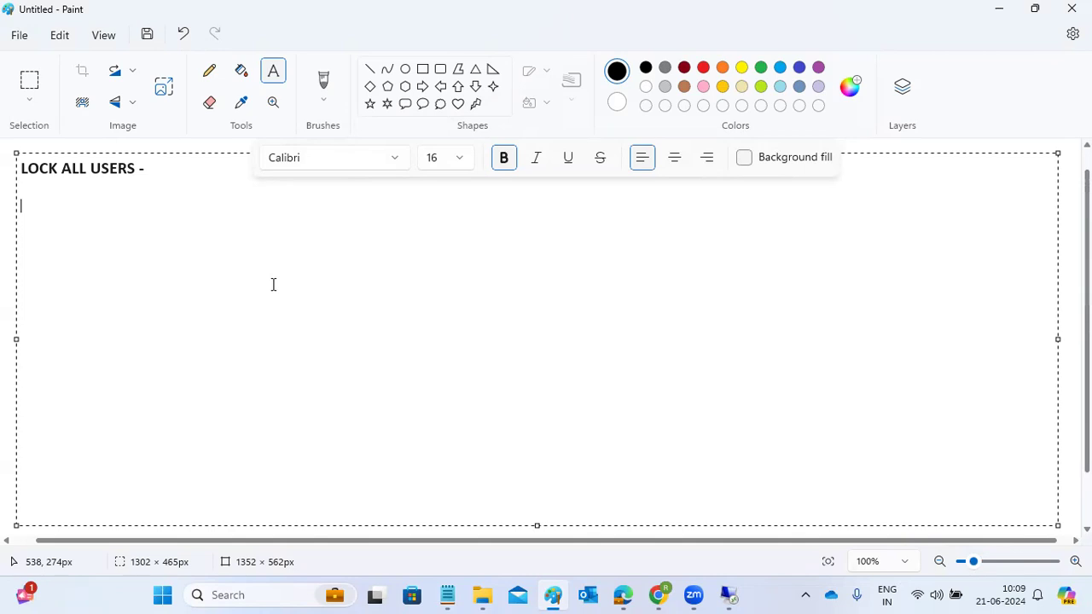
type("EWZ5 - ")
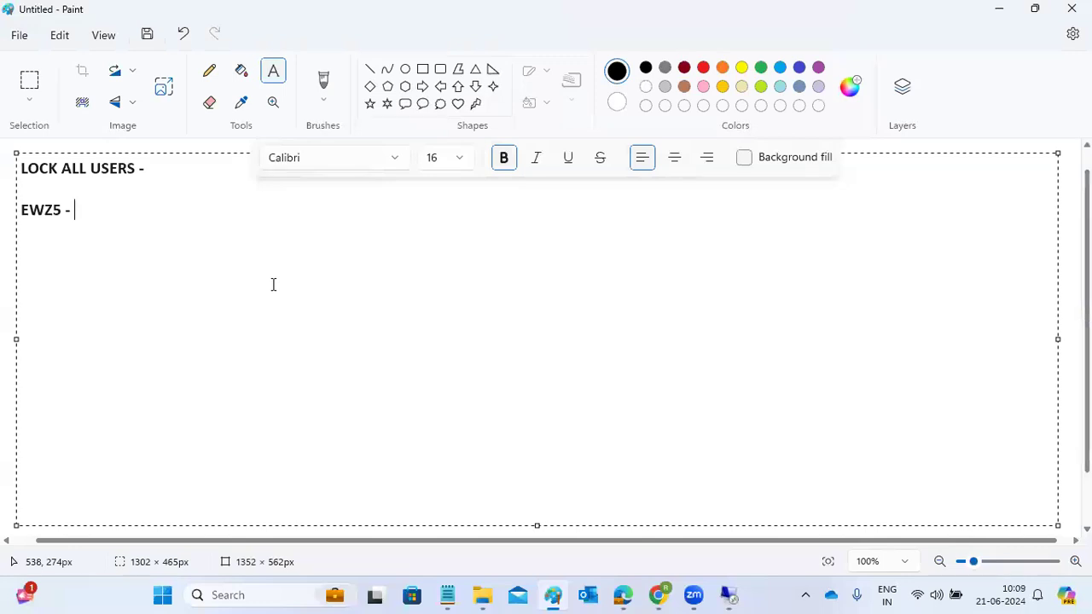
type("for admin lock")
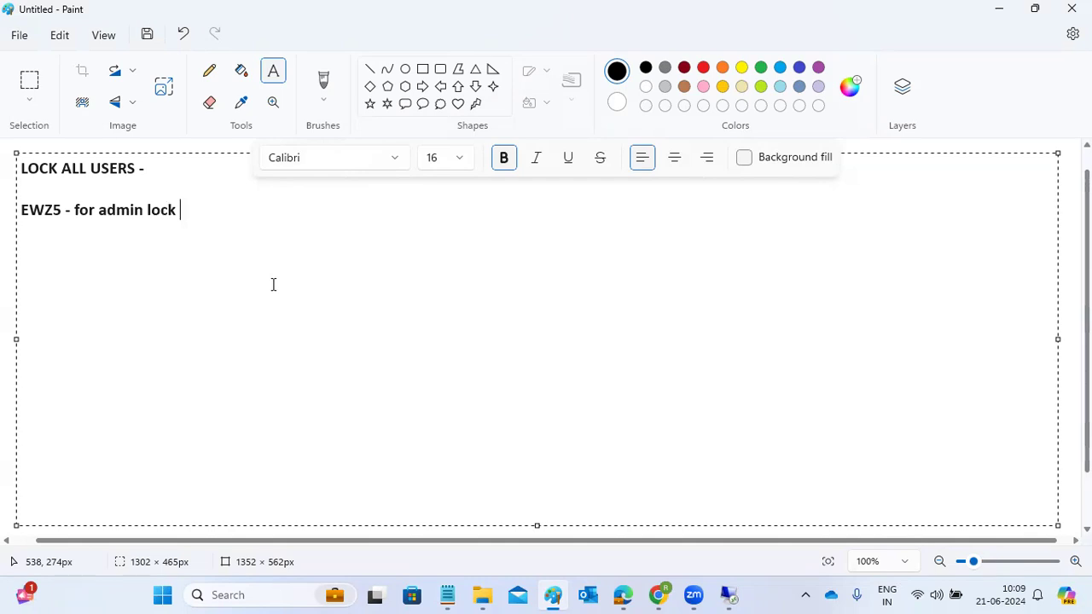
Step: Switch to the SAP Easy Access remote session and start entering 'ewa'
mouse_move(726, 594)
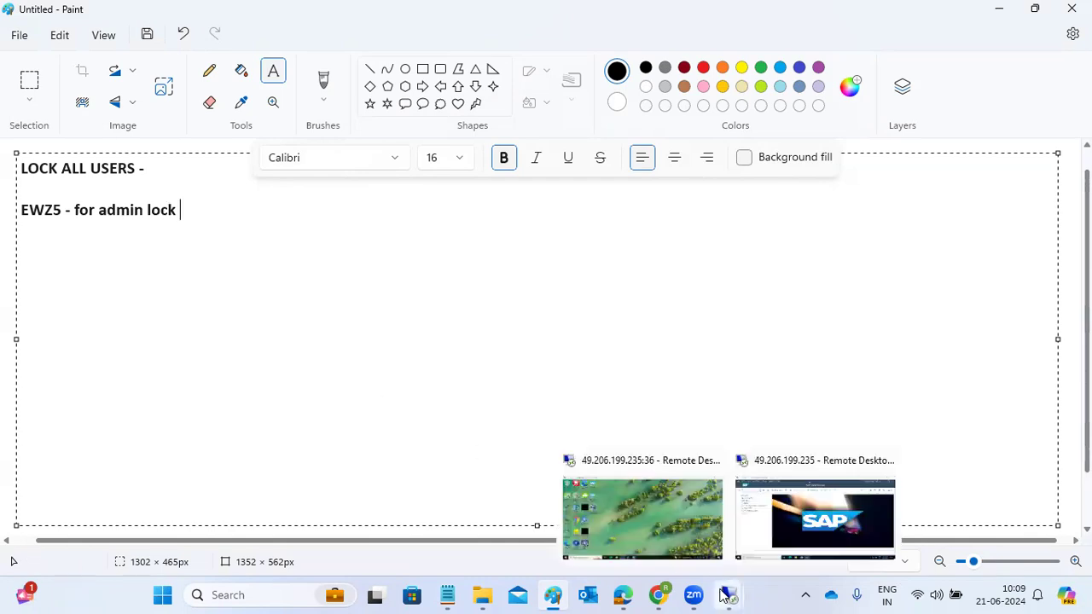
left_click(789, 510)
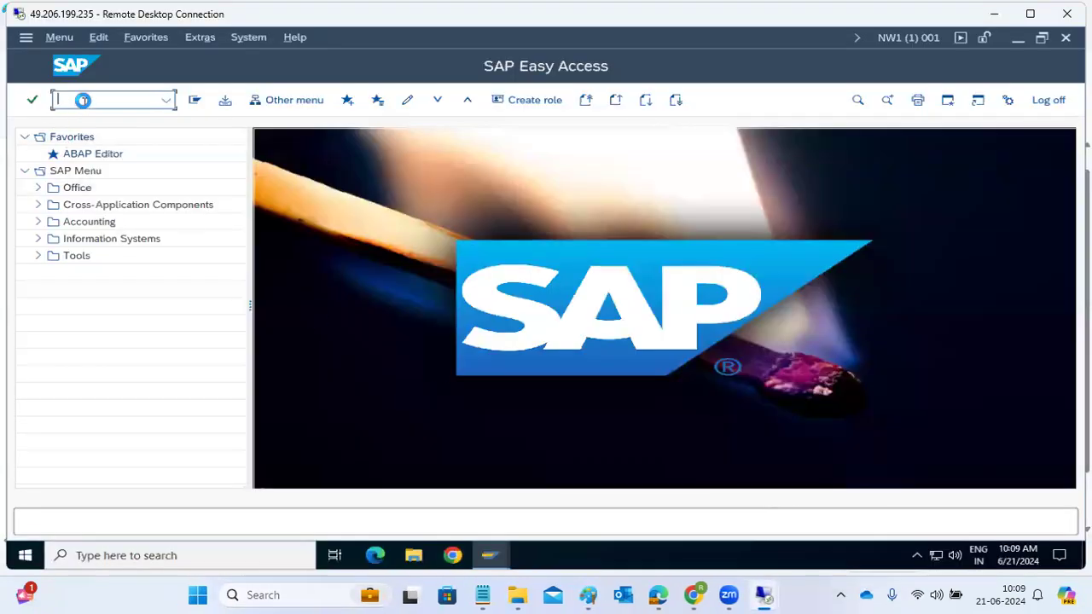
type("ewa")
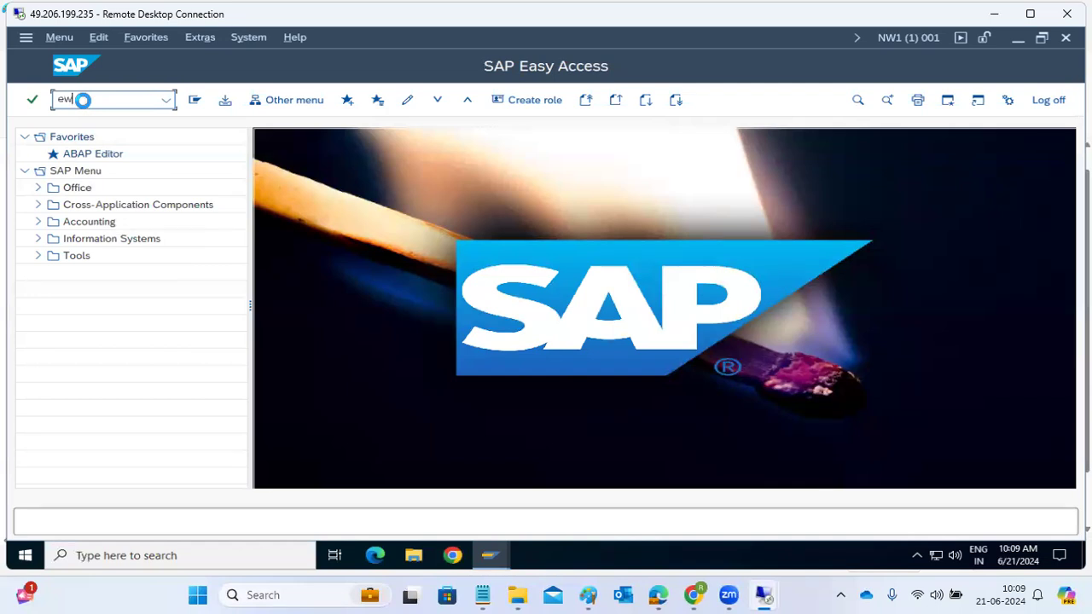
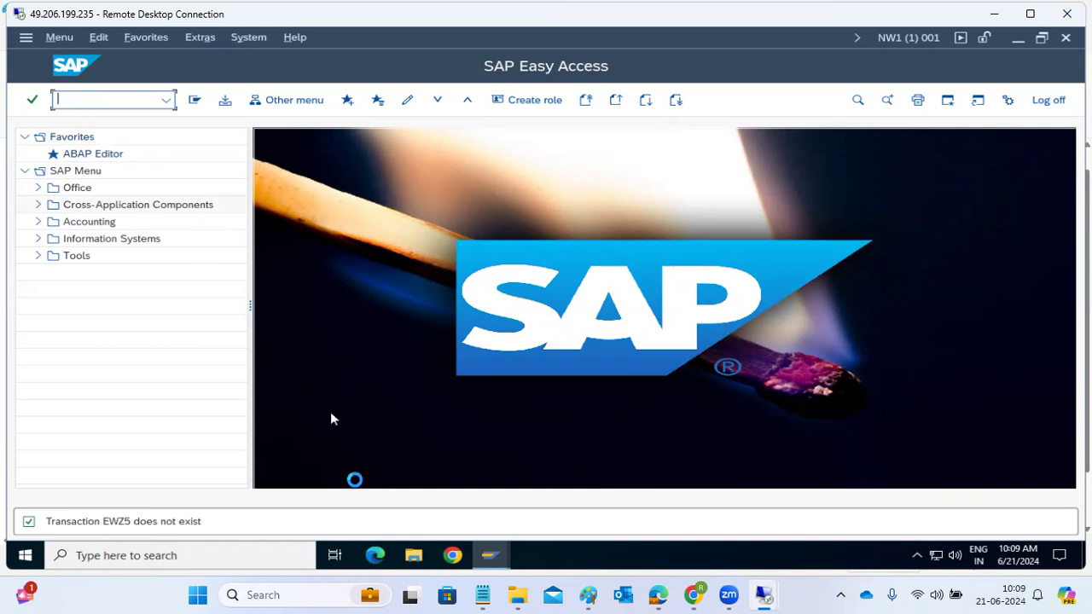
Step: Bring the SAP logon window for ECD client 100 to the front
mouse_move(491, 559)
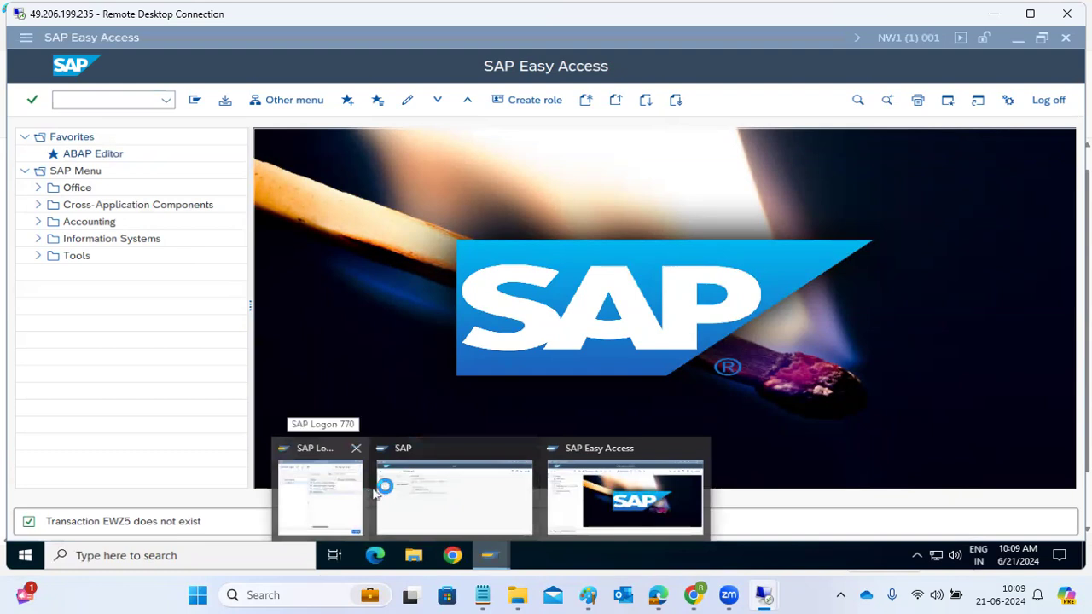
left_click(426, 488)
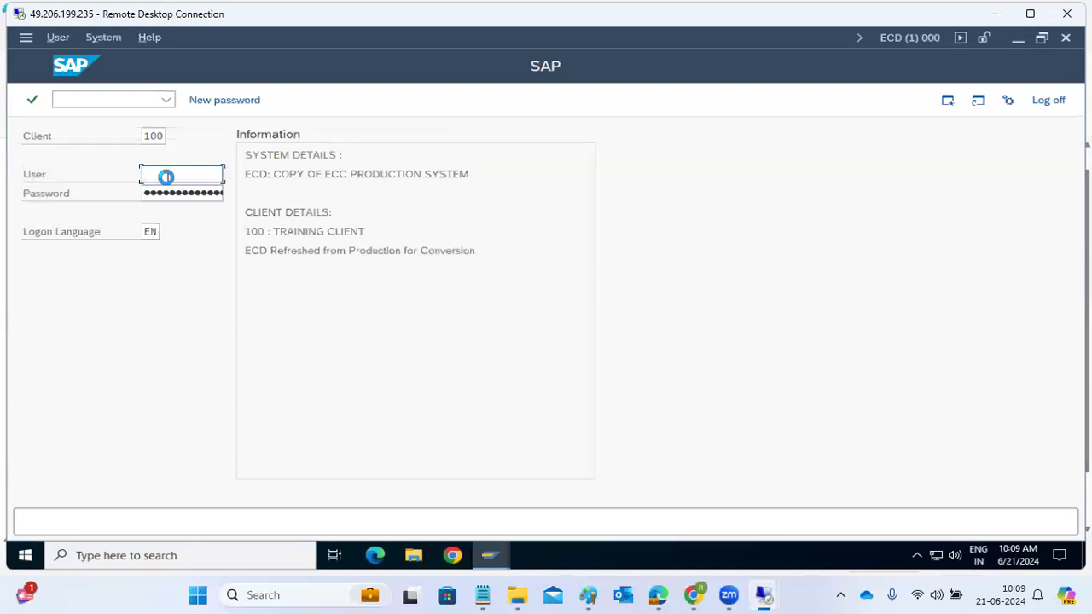
Step: Enter and correct the user ID, then fill in the password on the ECD client 100 logon
type("ba")
key("Tab")
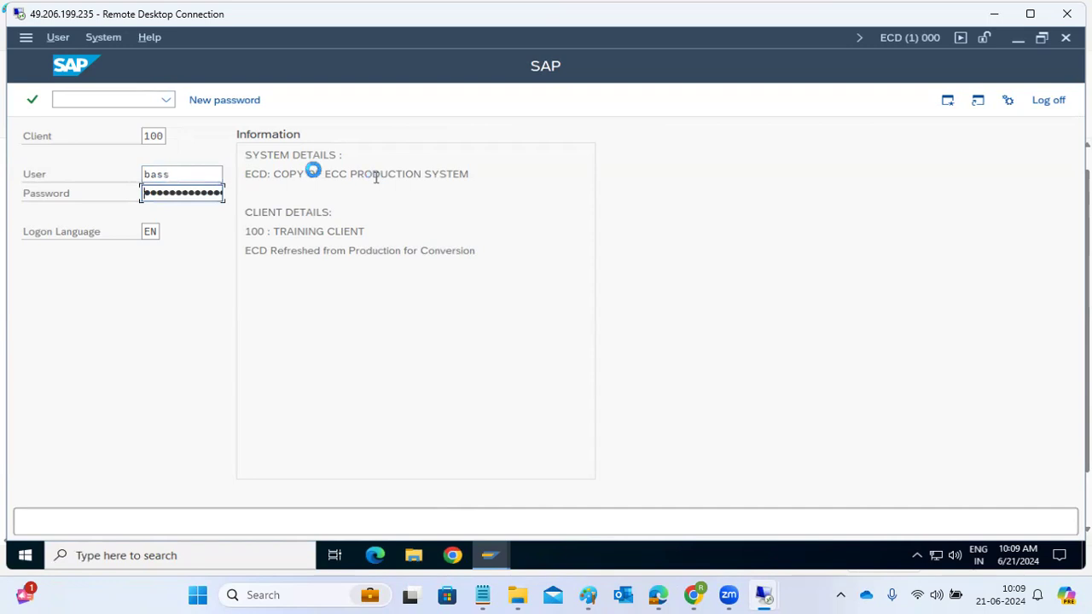
left_click(202, 179)
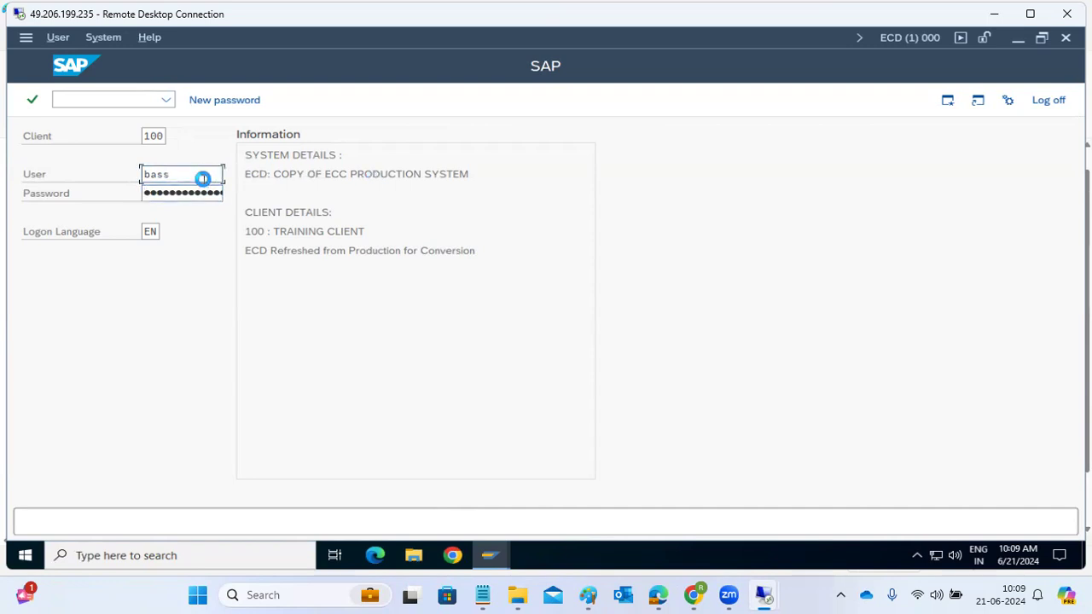
key("BackSpace")
type("is")
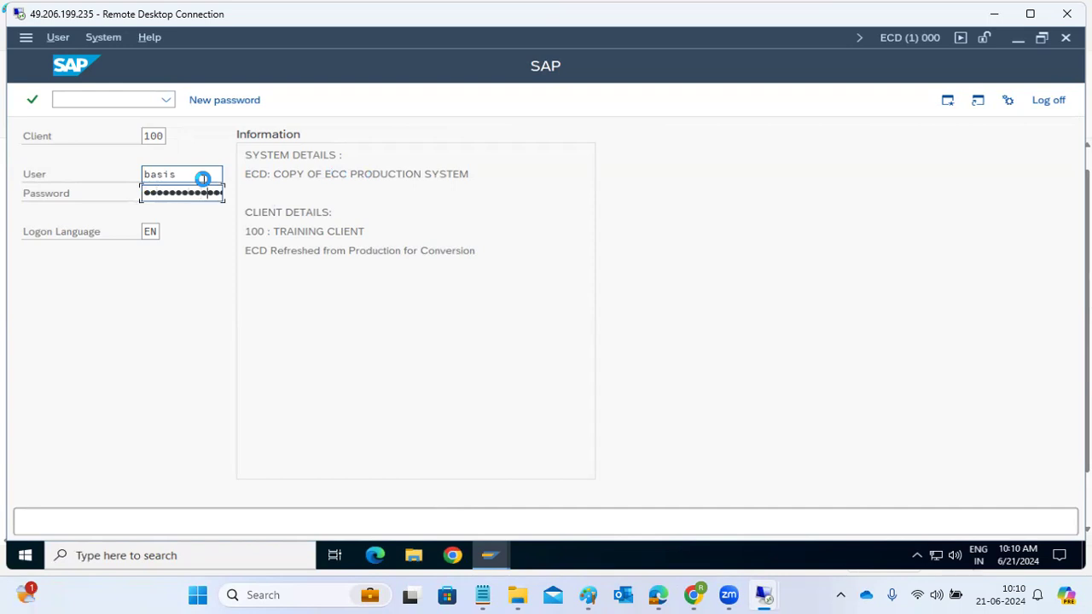
left_click(203, 179)
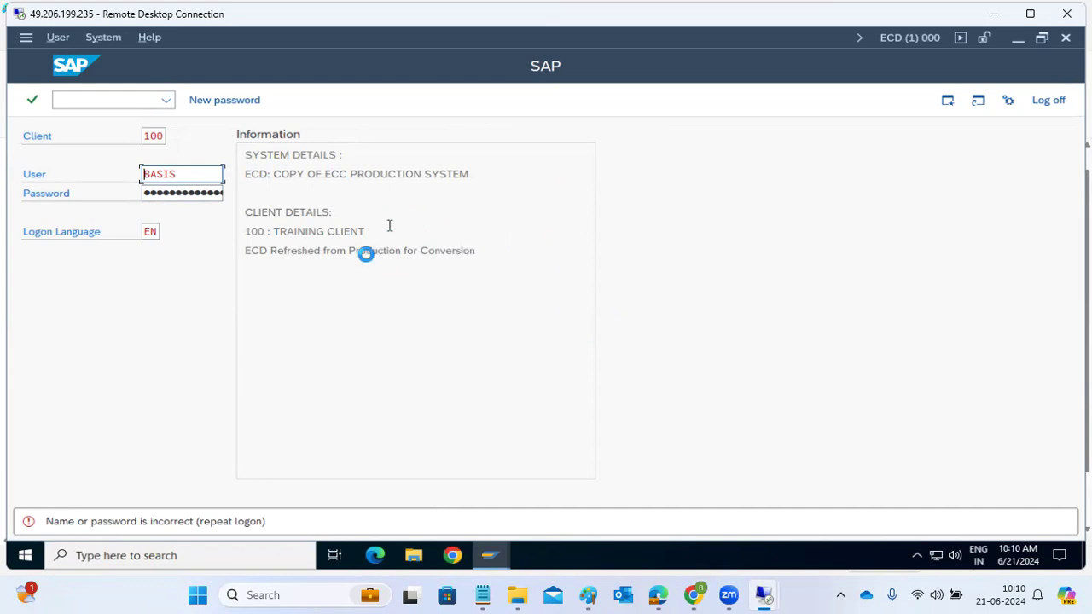
Step: Re-enter the password after the failed logon, confirm the failed-attempts notice, and run EWZ5
left_click(178, 193)
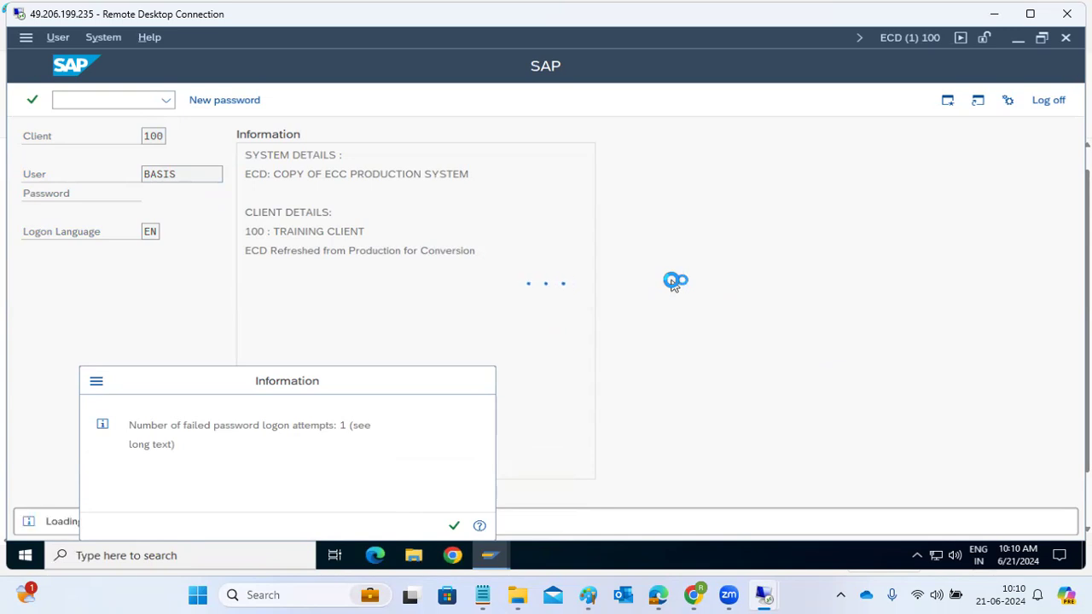
key("Return")
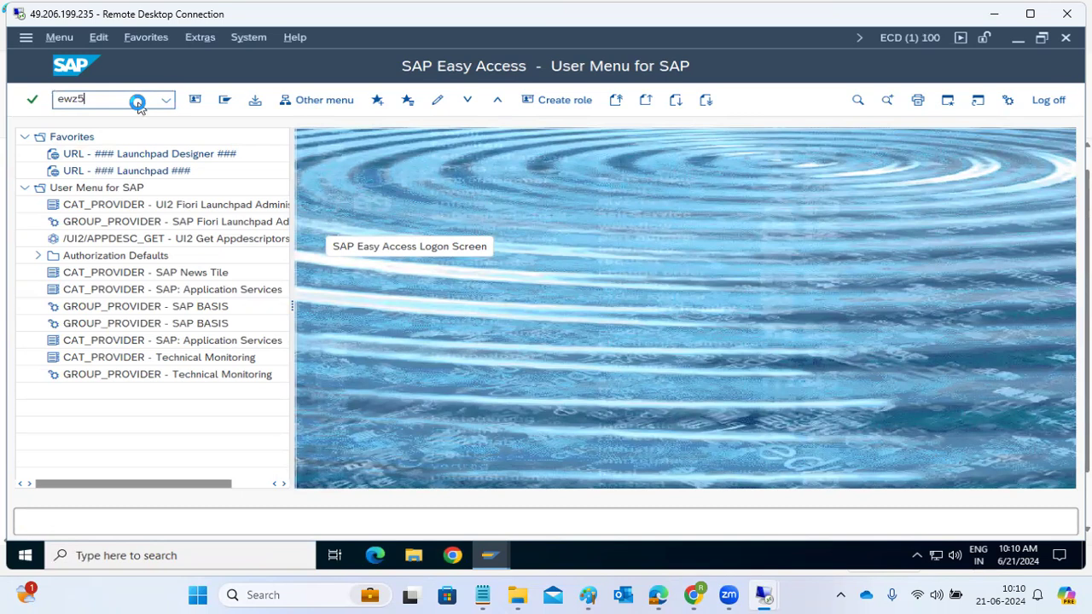
key("Return")
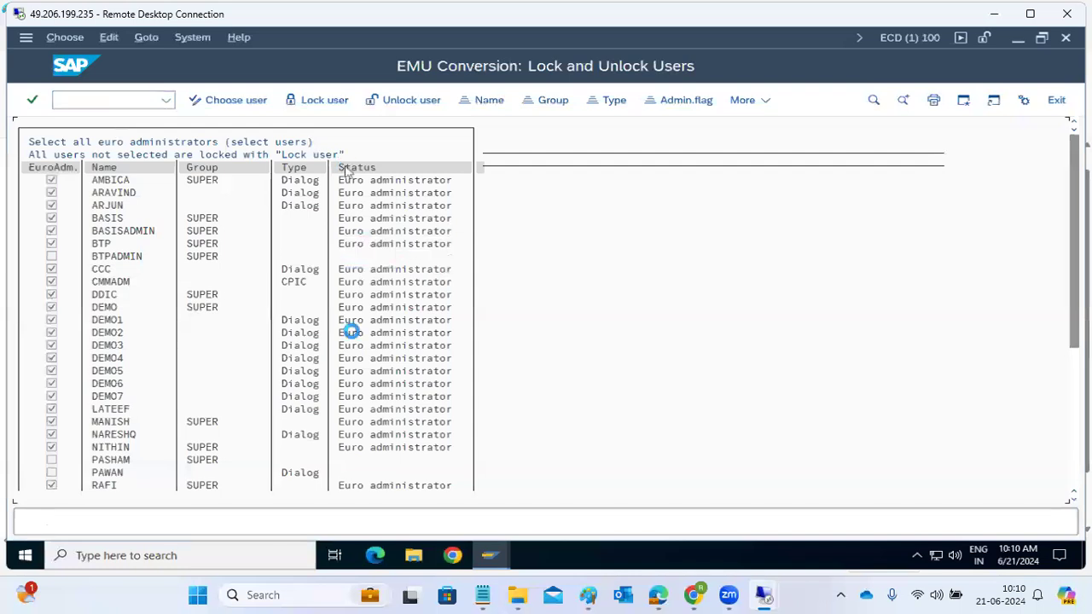
scroll(179, 377, "down", 3)
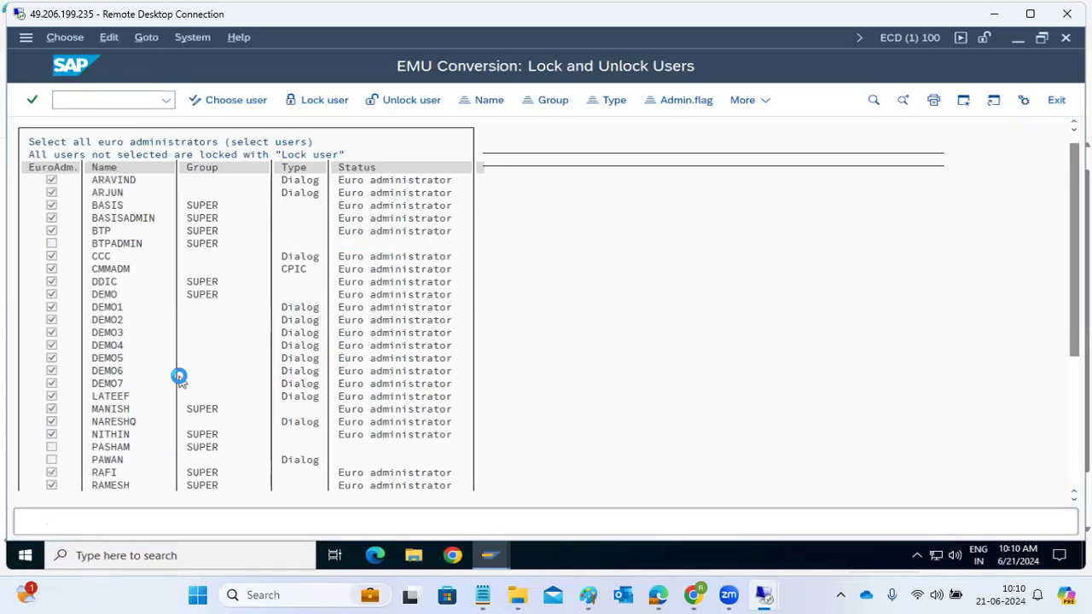
scroll(179, 377, "down", 3)
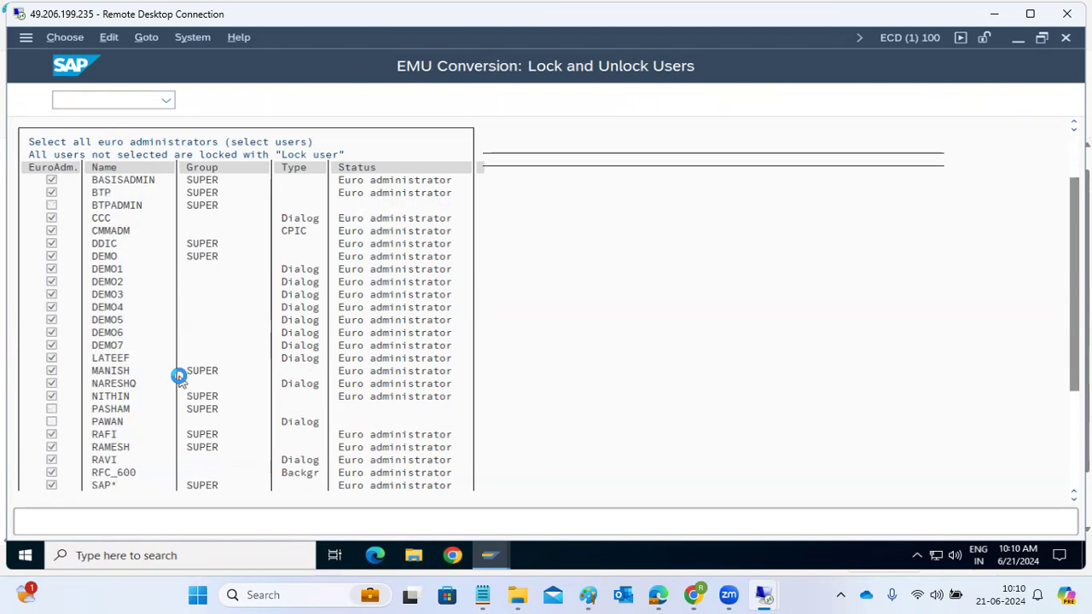
scroll(179, 377, "down", 2)
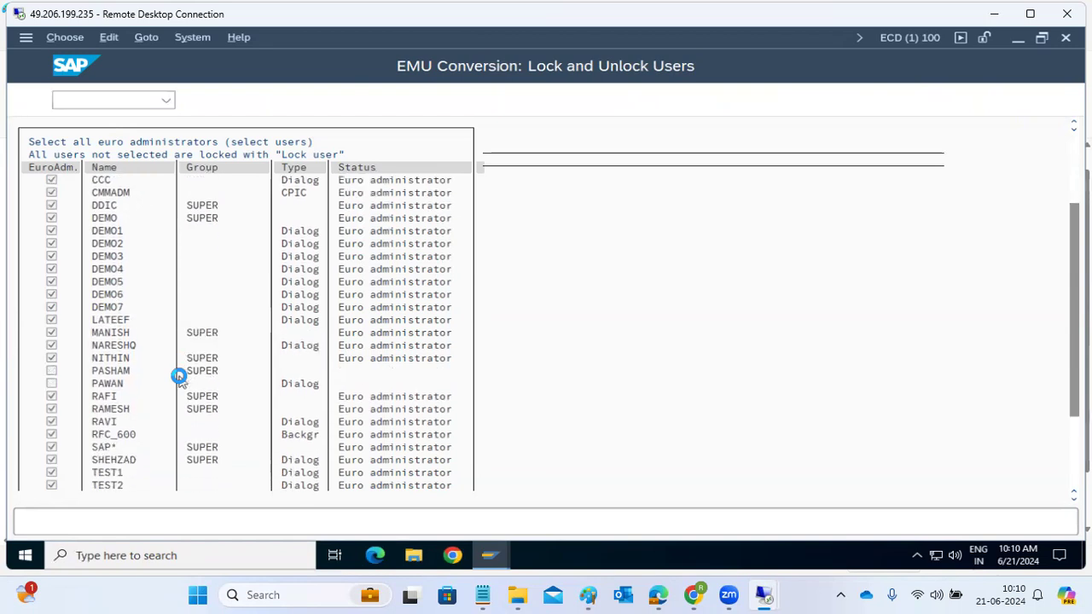
scroll(179, 377, "down", 2)
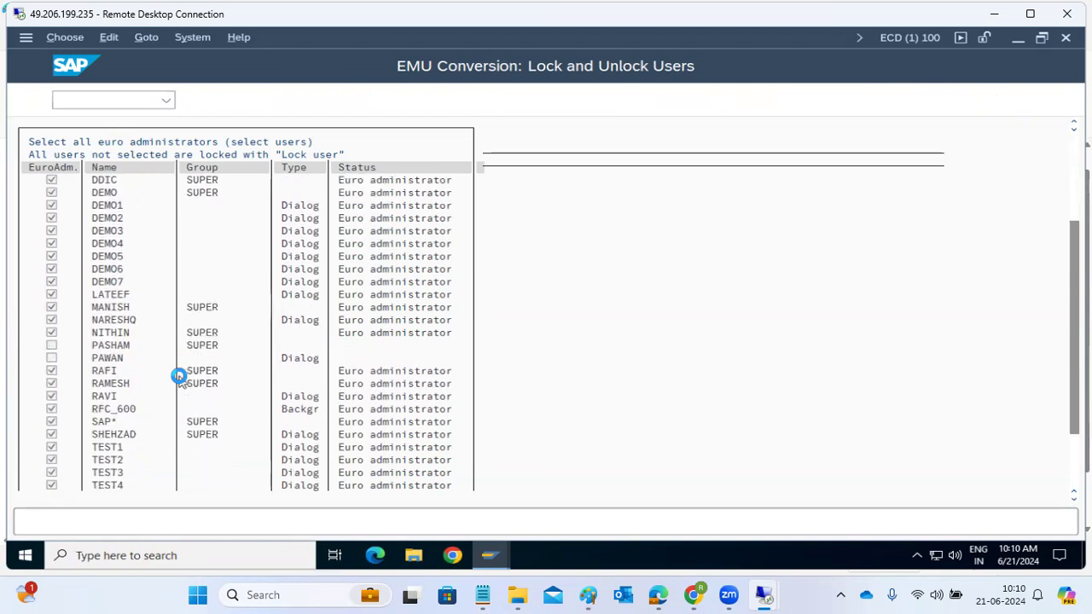
scroll(179, 377, "down", 2)
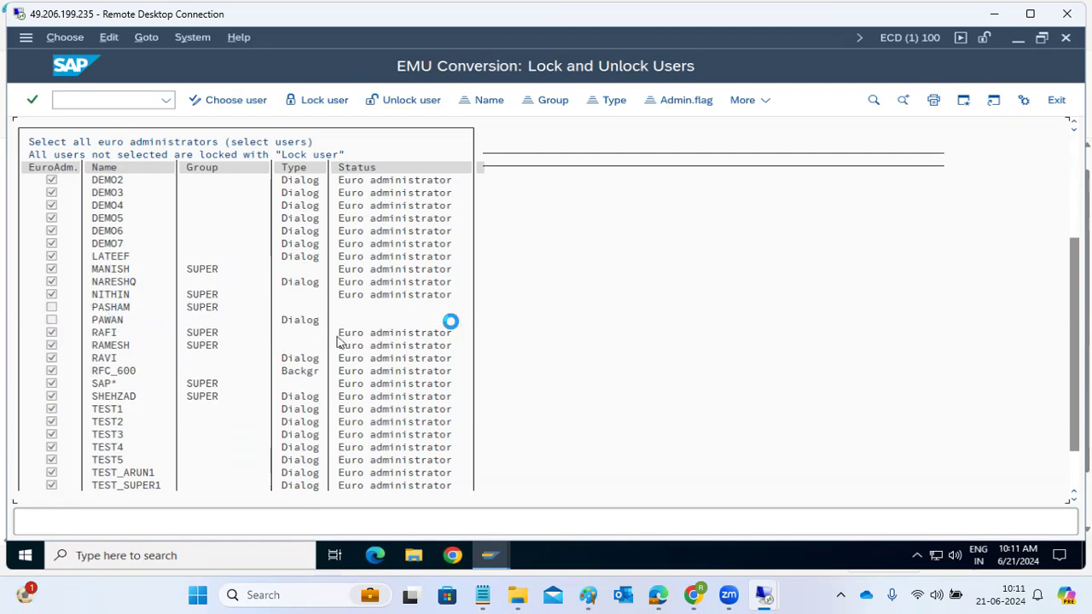
left_click(1077, 174)
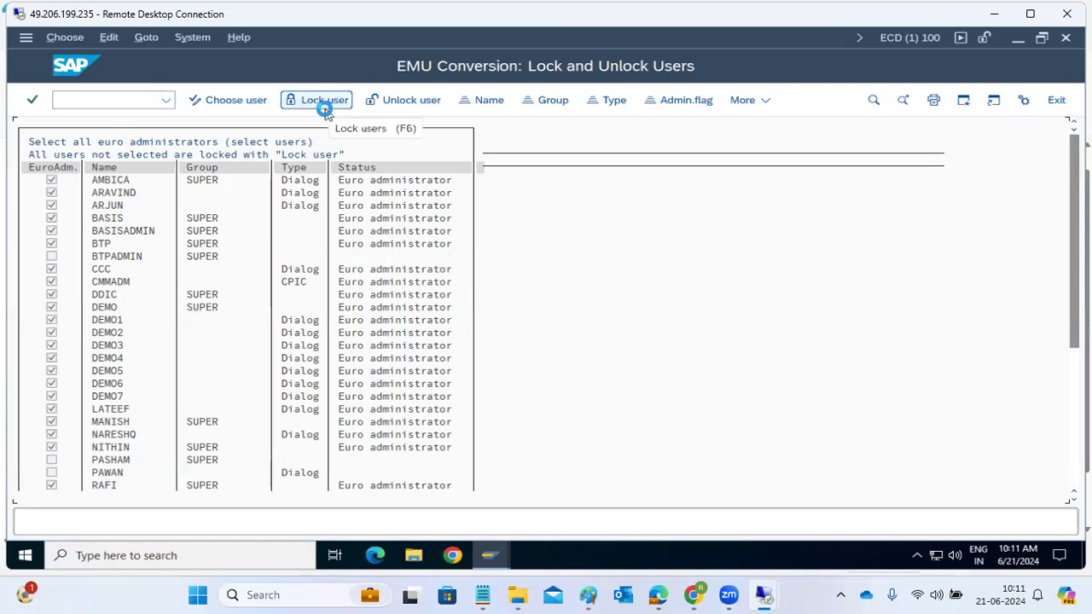
Step: Mark all users as euro administrators with Select All and save the selection
left_click(256, 100)
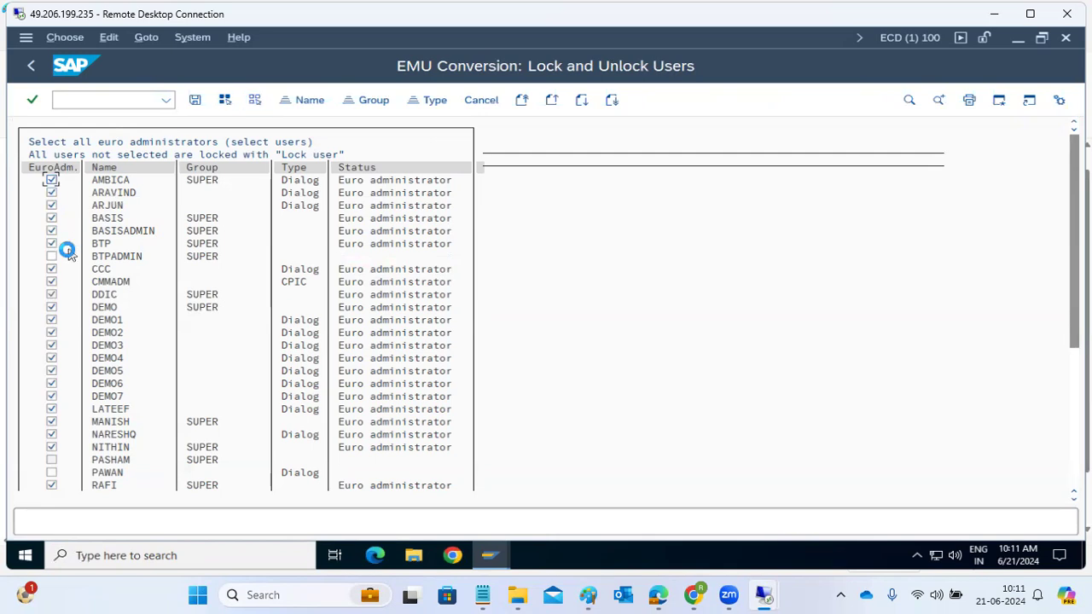
left_click(229, 100)
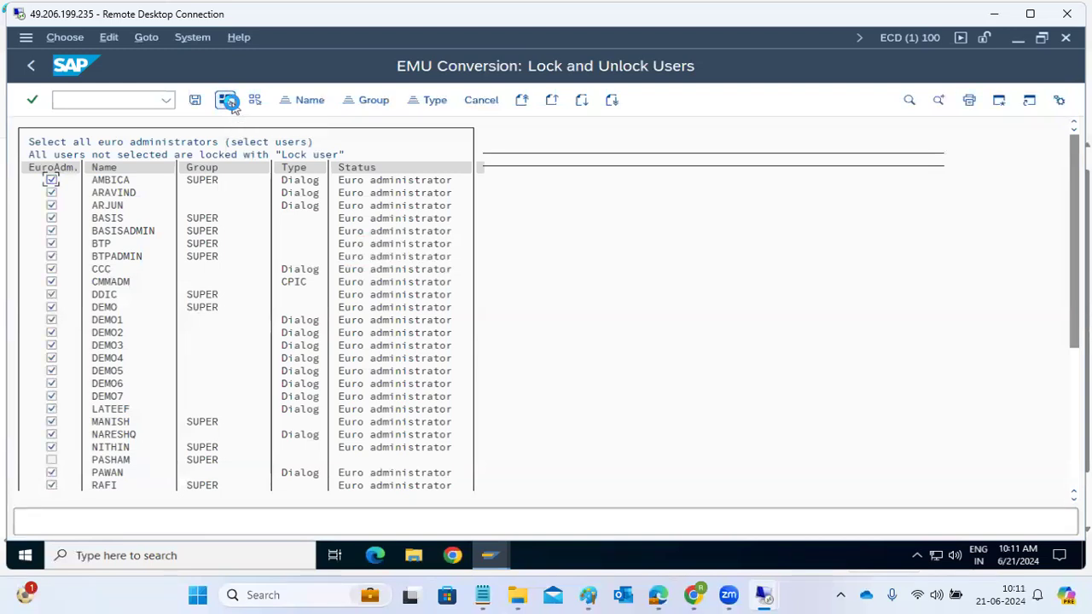
left_click(195, 100)
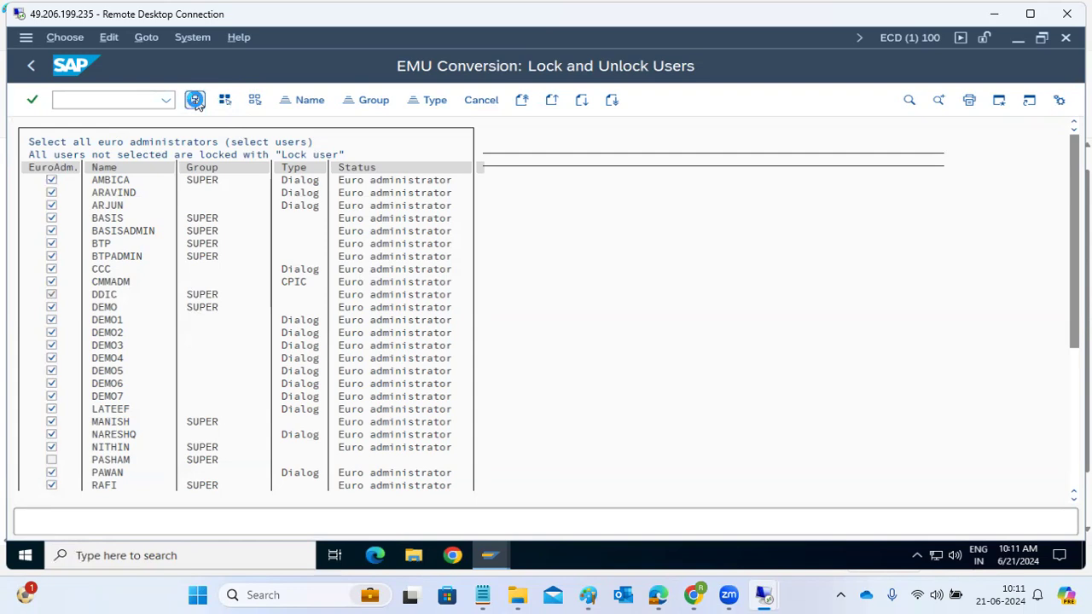
Step: Lock the non-administrator users, giving 1 user locked successfully
left_click(321, 102)
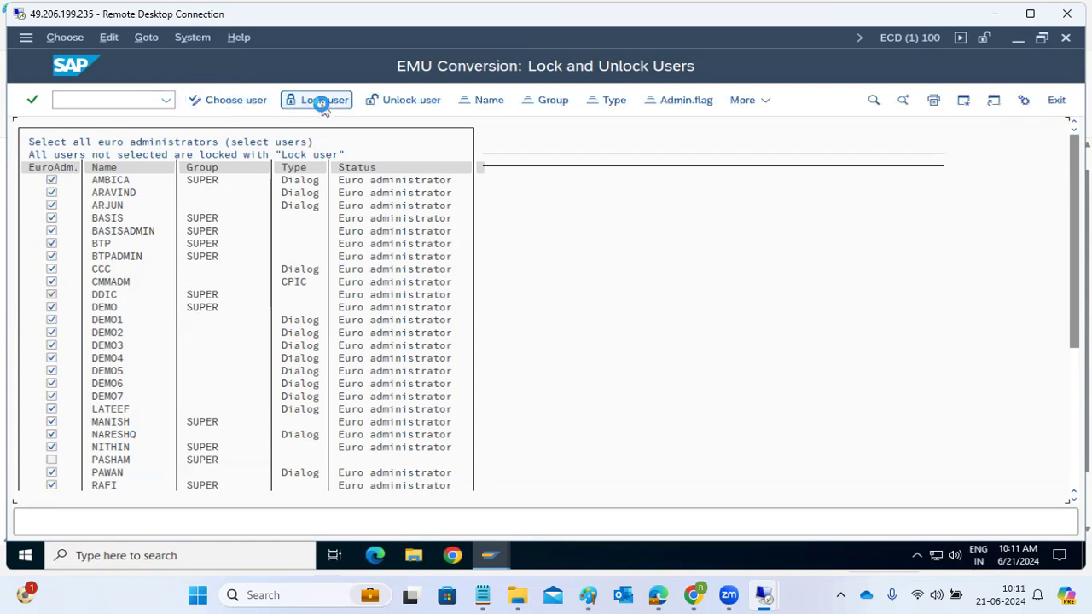
left_click(325, 102)
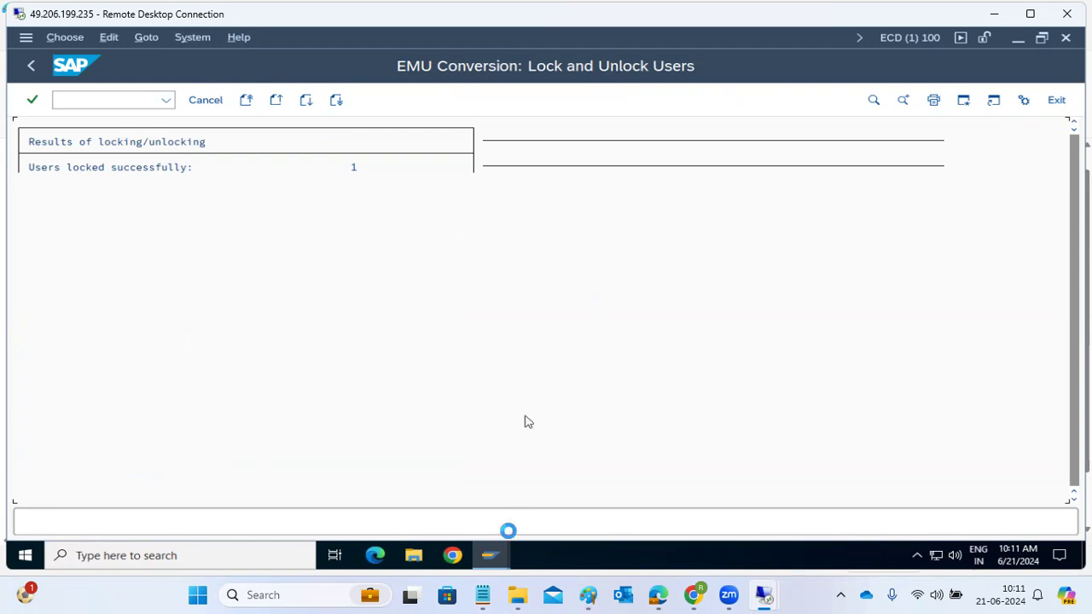
left_click(489, 555)
Step: Log on to the SAP ECC MIGRATION connection from SAP Logon 770 with the user ID and password
left_click(339, 509)
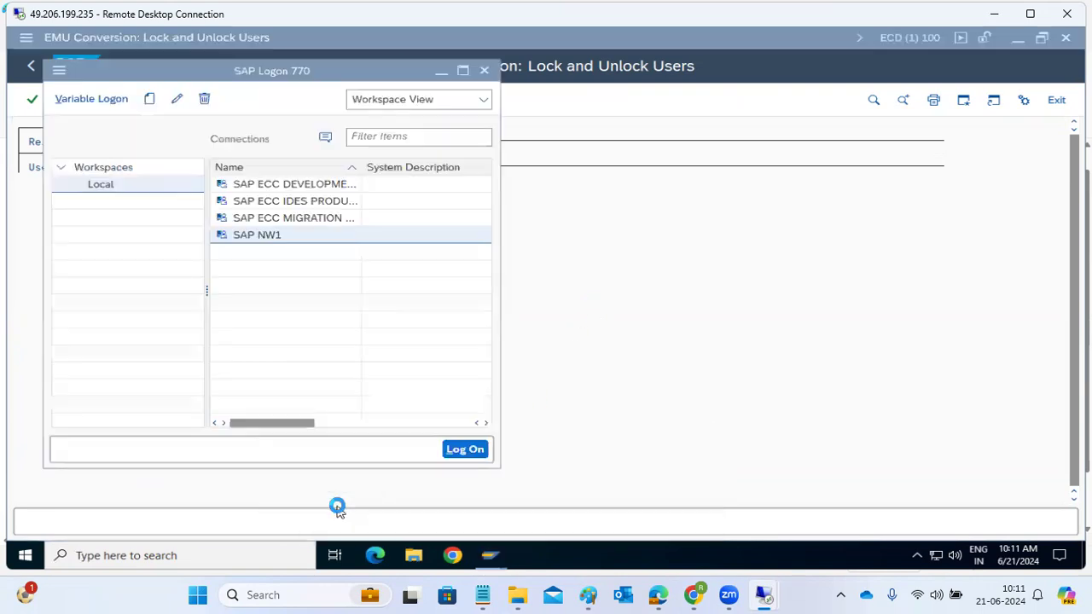
left_click(310, 220)
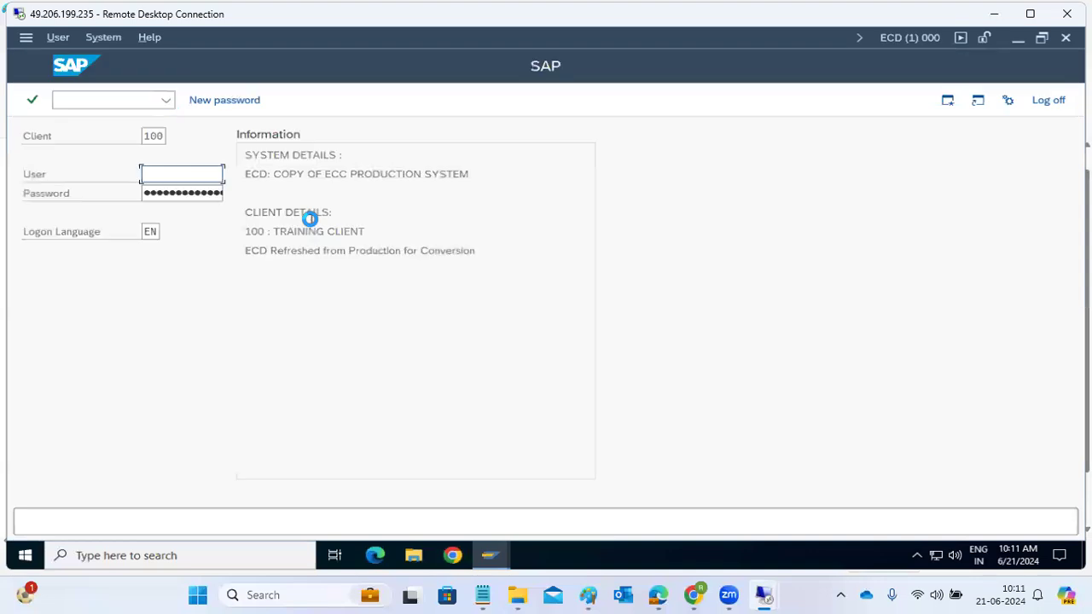
type("basis")
key("Tab")
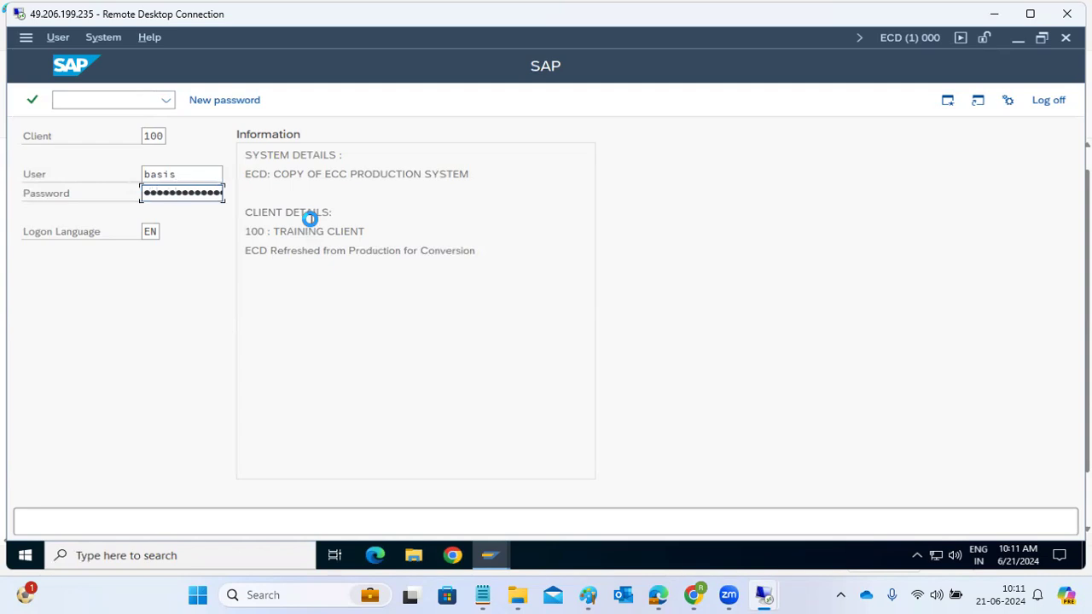
key("Return")
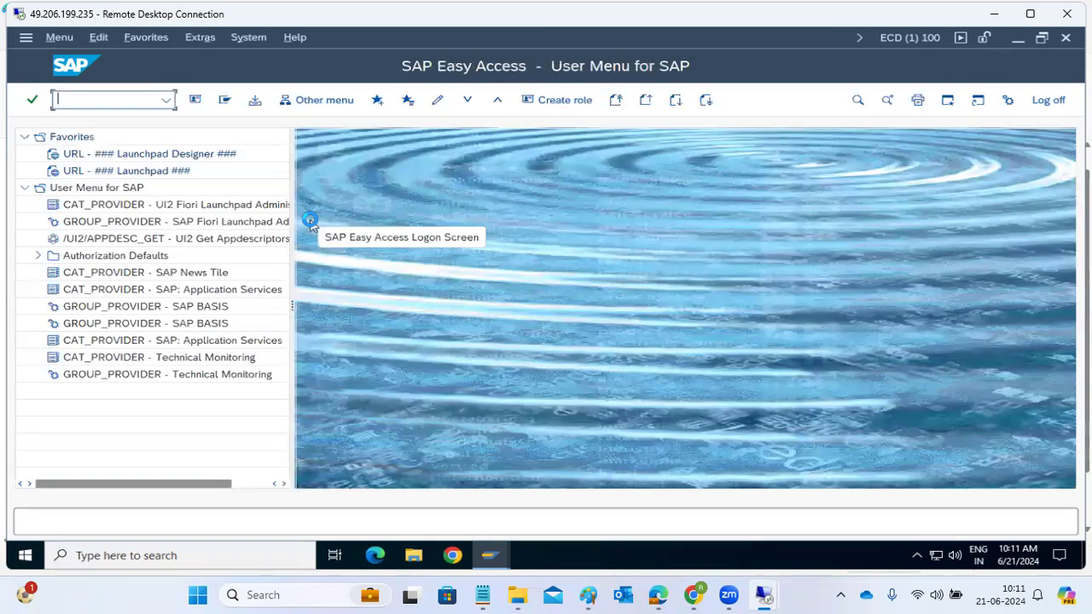
mouse_move(488, 556)
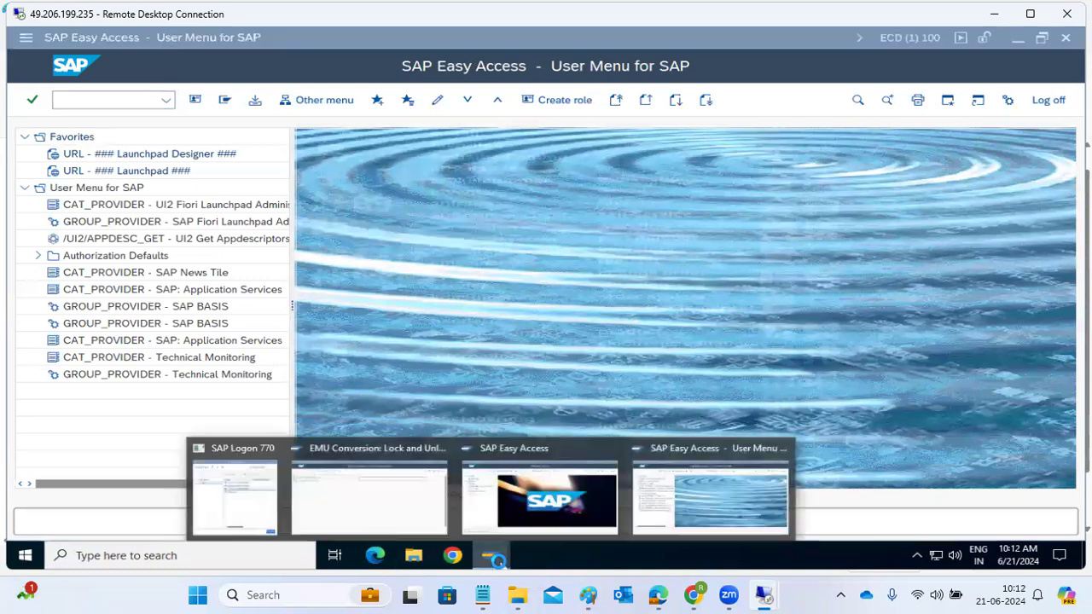
left_click(401, 485)
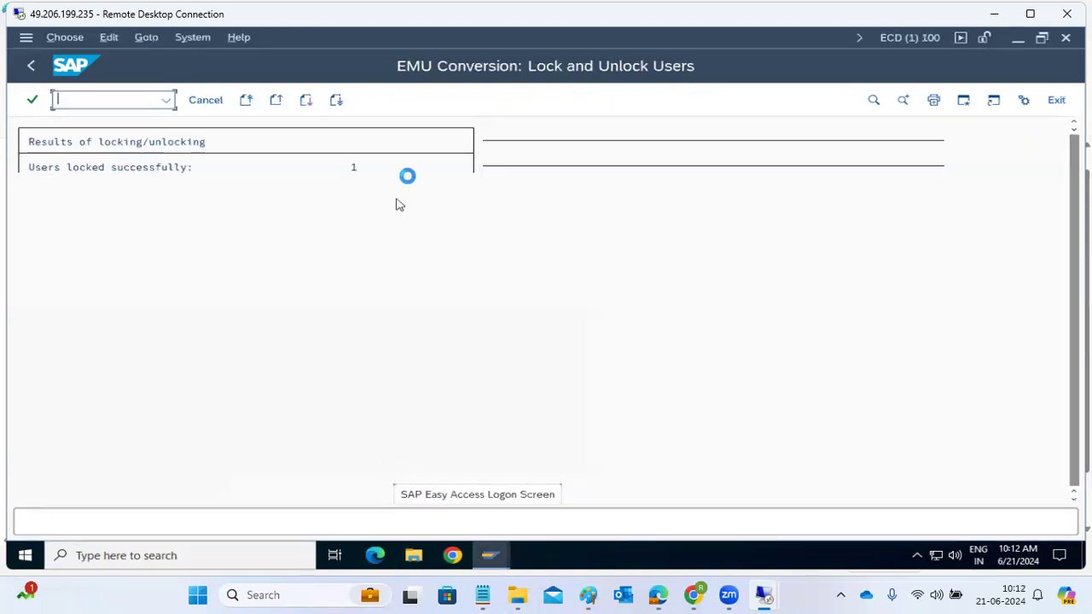
left_click(34, 68)
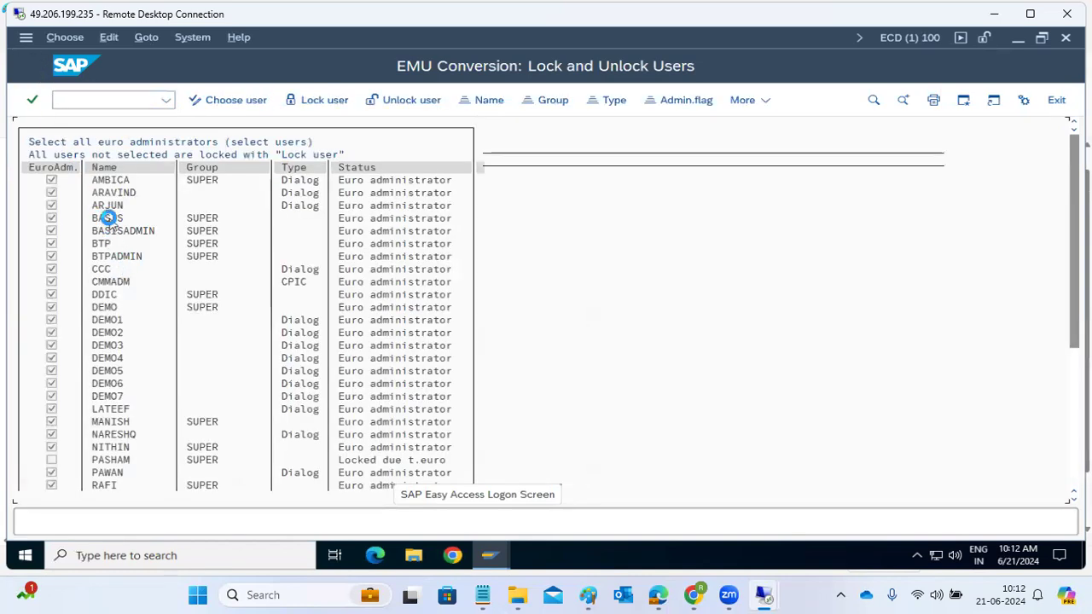
left_click(896, 38)
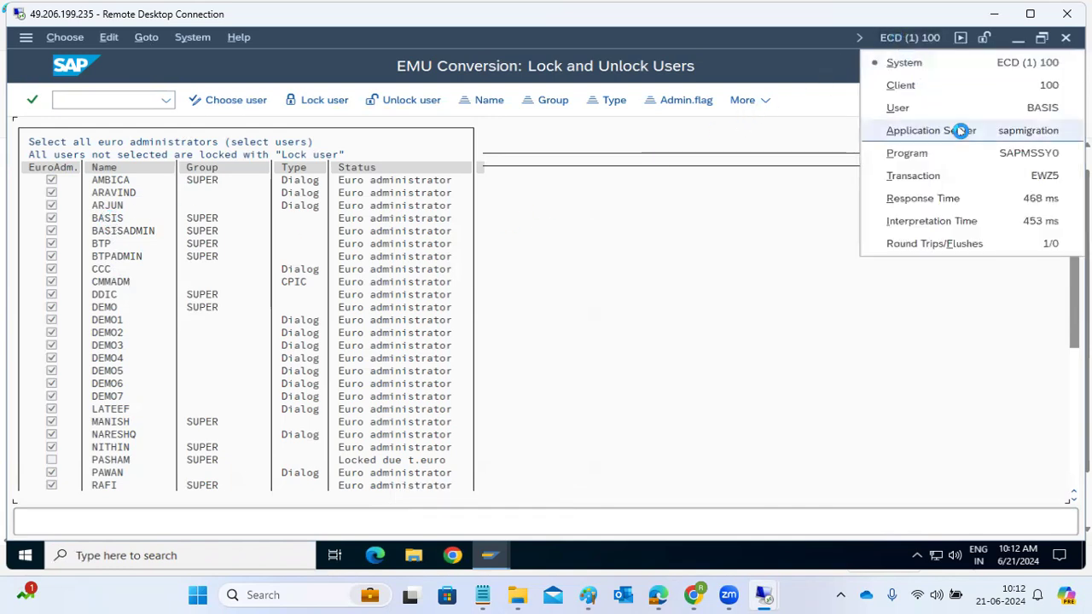
left_click(502, 559)
Step: Check the system, client and user of the SAP Easy Access session
left_click(708, 499)
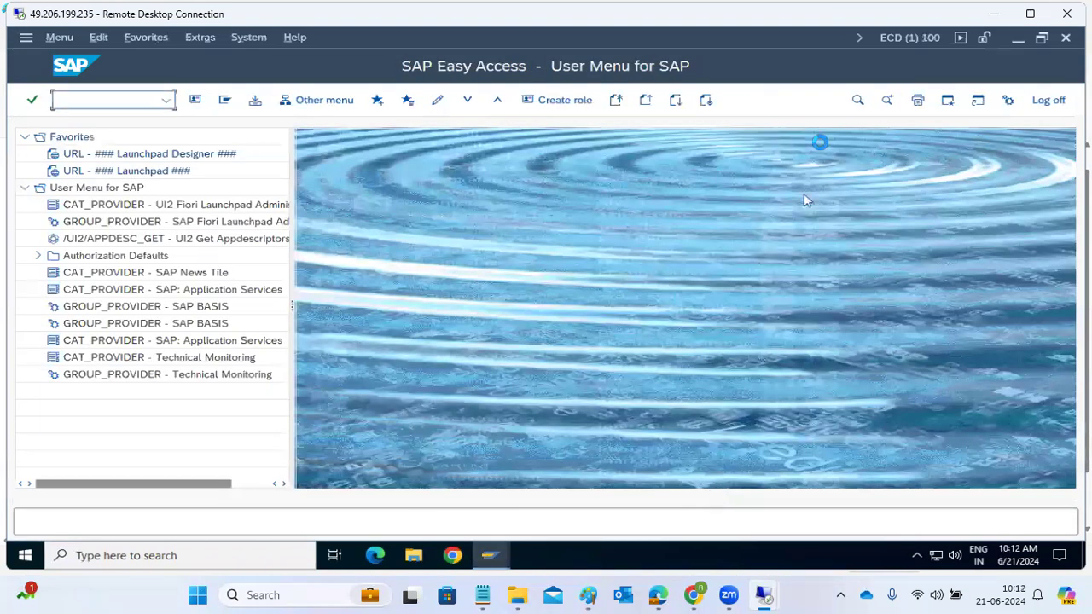
left_click(909, 41)
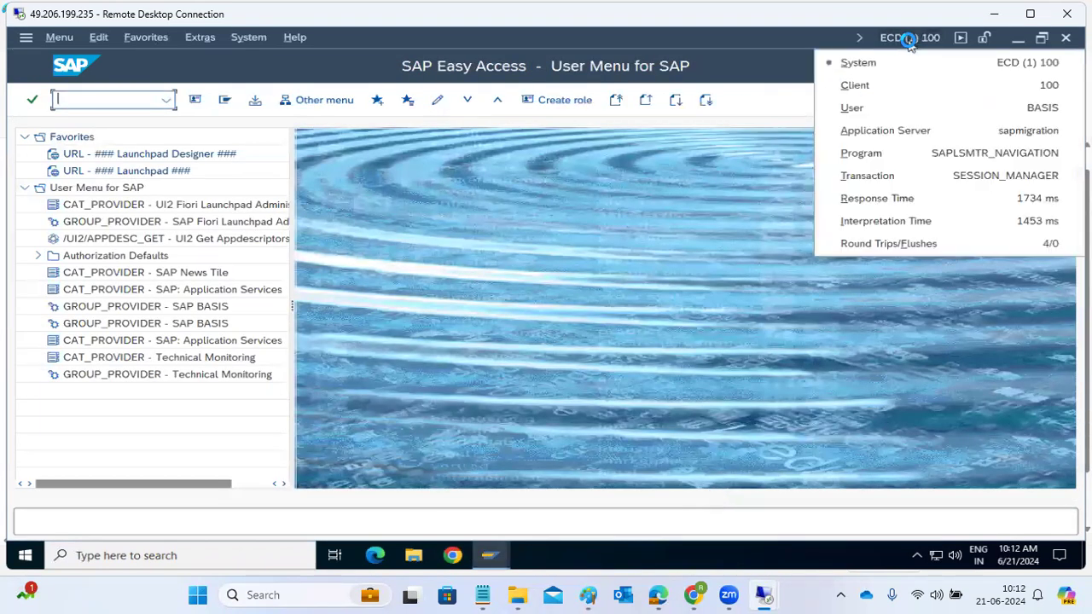
left_click(622, 324)
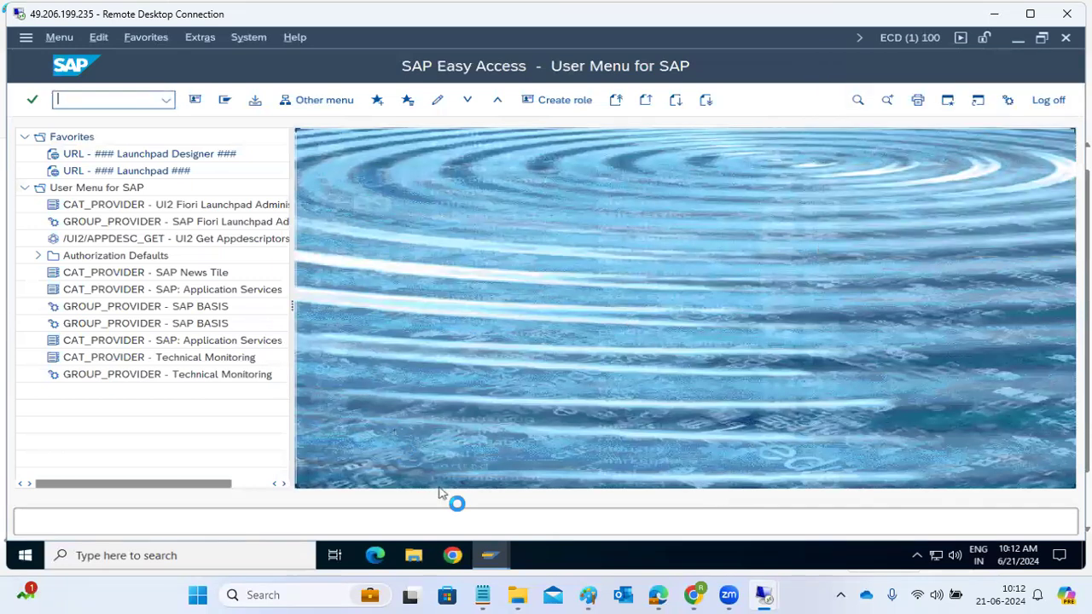
Step: Unlock the locked user in EWZ5, giving 1 user unlocked successfully
left_click(489, 555)
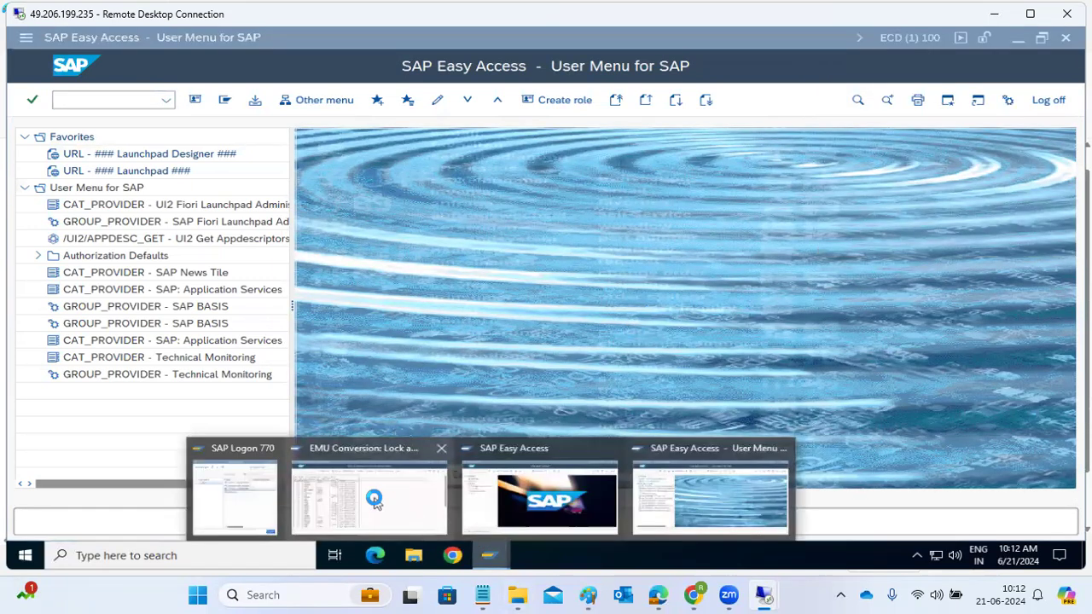
left_click(375, 502)
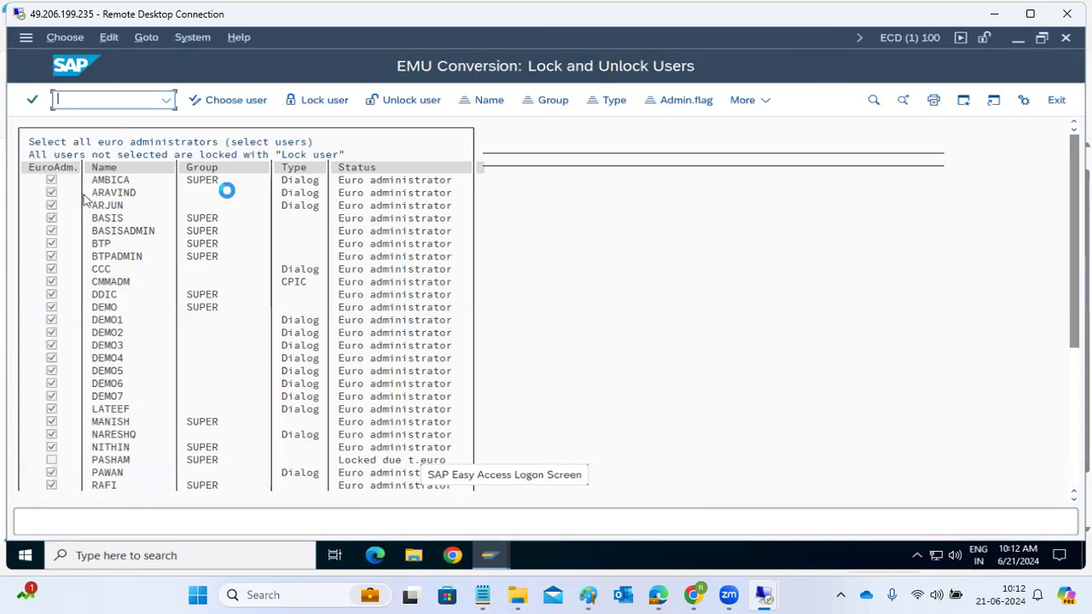
left_click(406, 101)
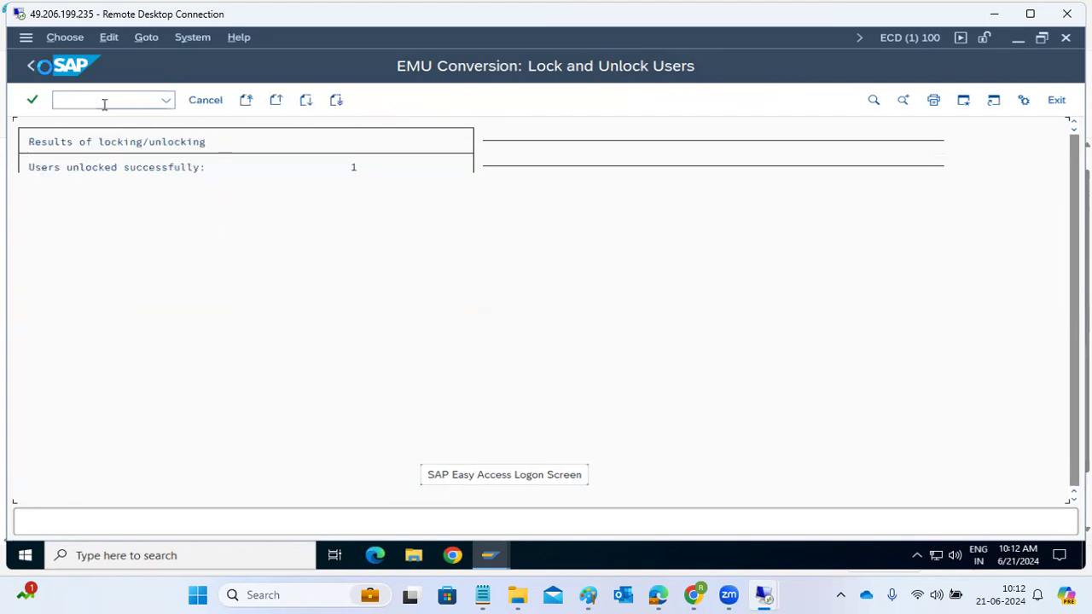
Step: Mark every user as euro administrator, run Unlock user, and go back to the list
left_click(36, 67)
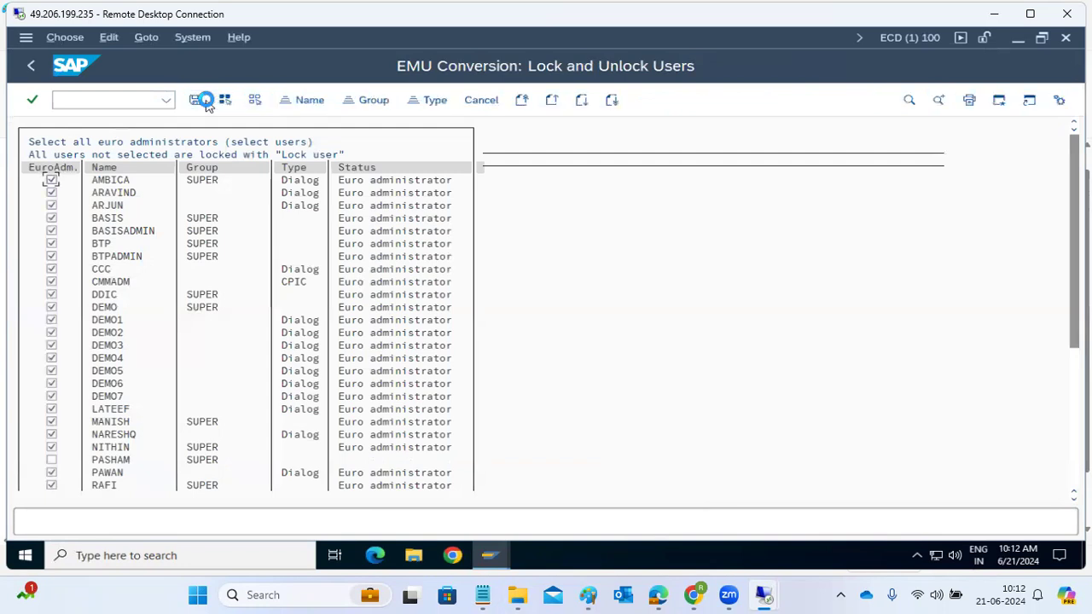
left_click(226, 102)
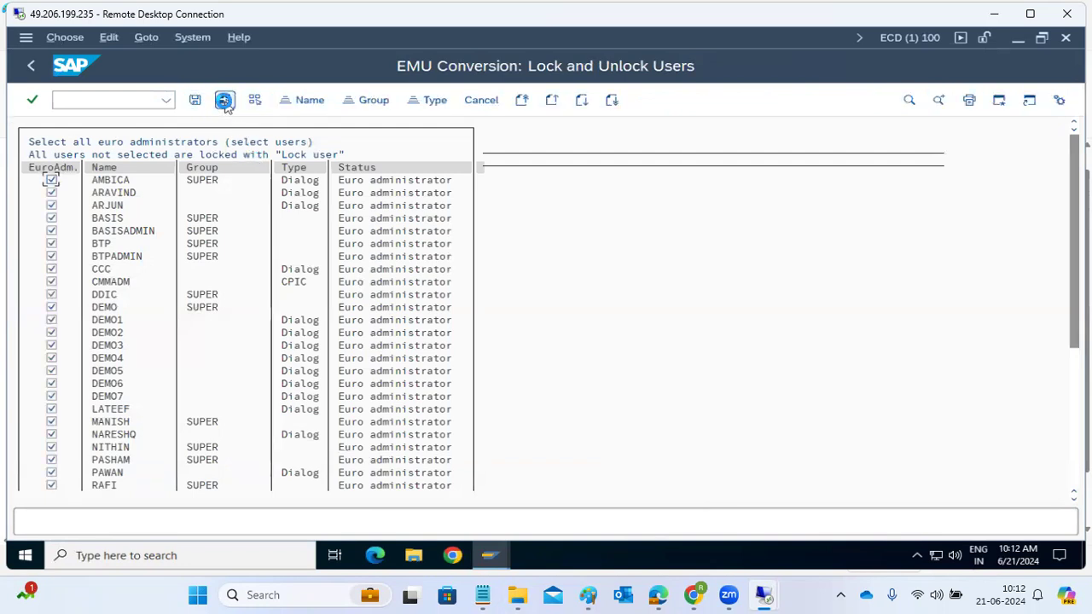
left_click(195, 99)
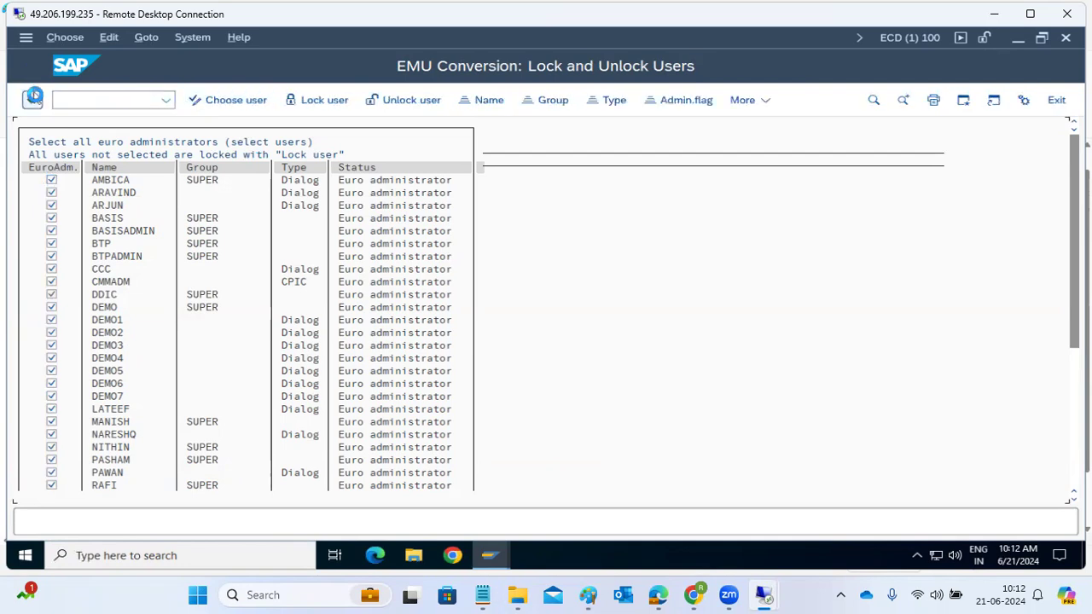
left_click(395, 101)
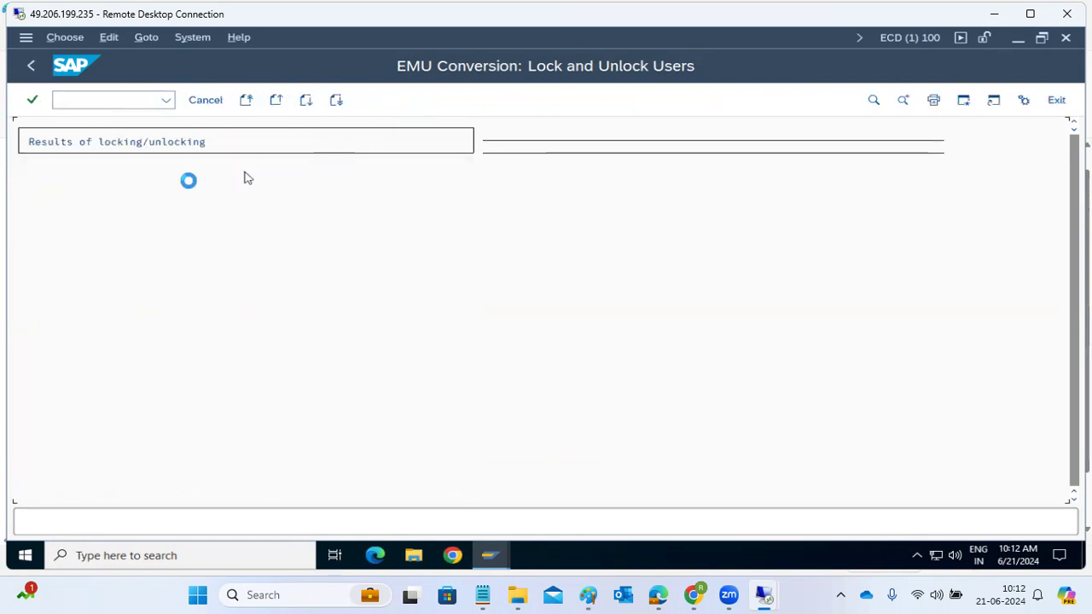
left_click(31, 71)
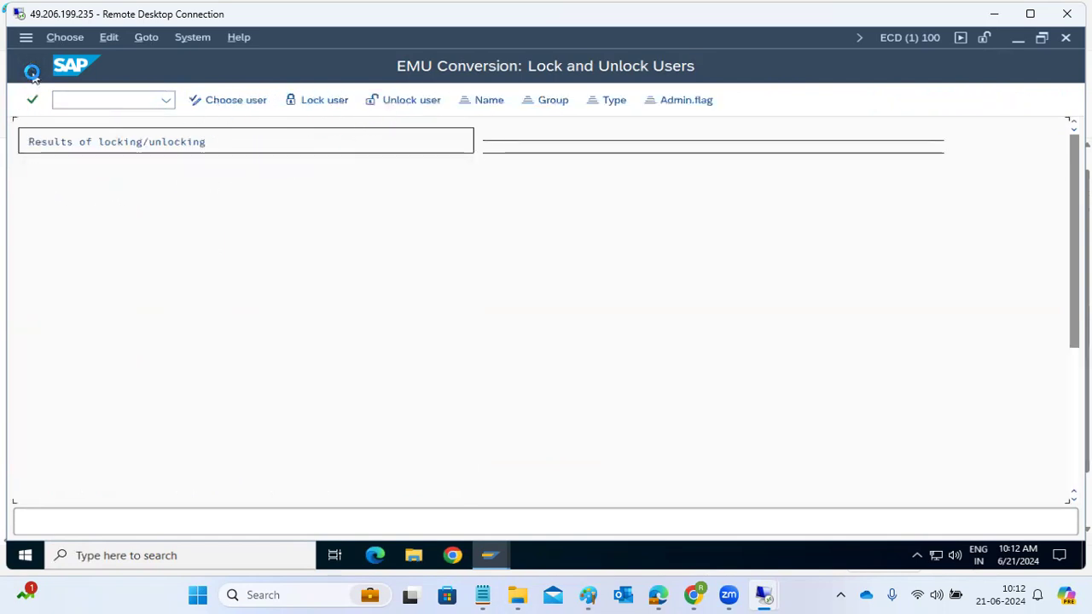
Step: Scroll down the EWZ5 user list, then bring SAP Logon 770 to the front
left_click(691, 100)
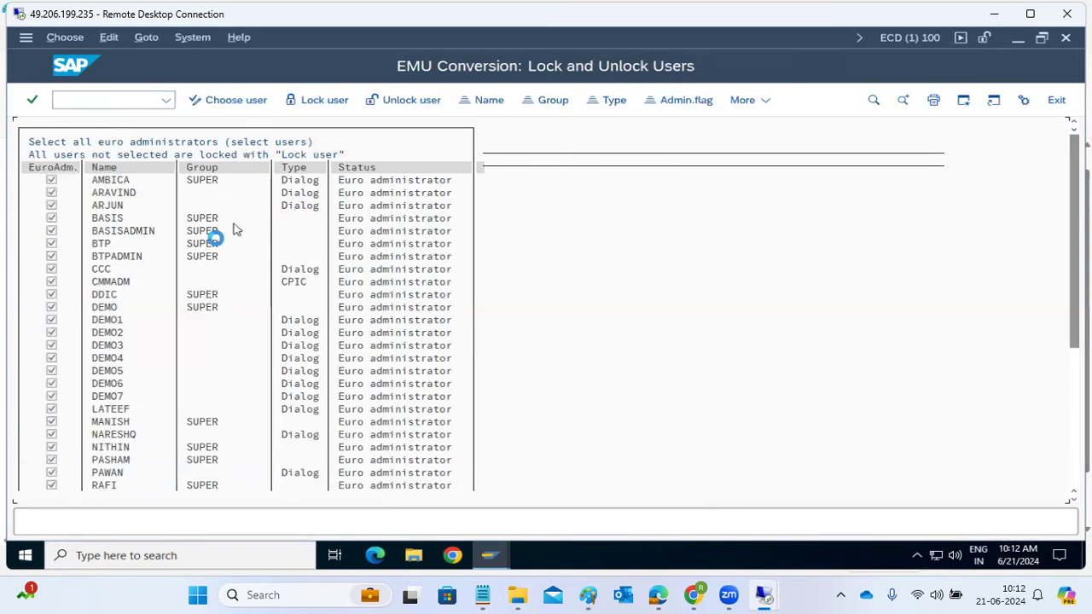
scroll(284, 344, "down", 4)
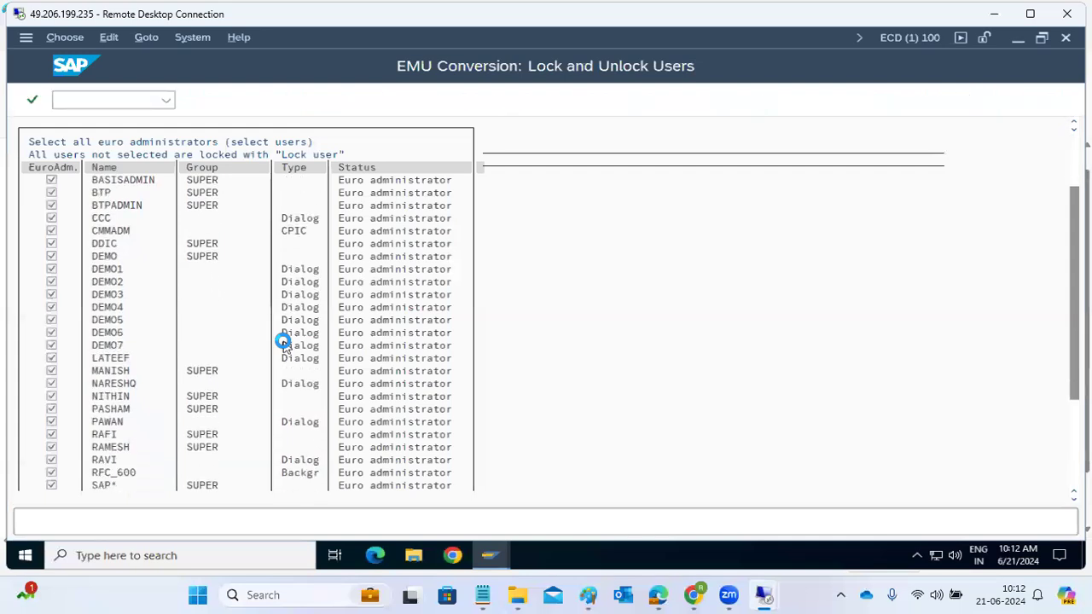
scroll(284, 344, "down", 2)
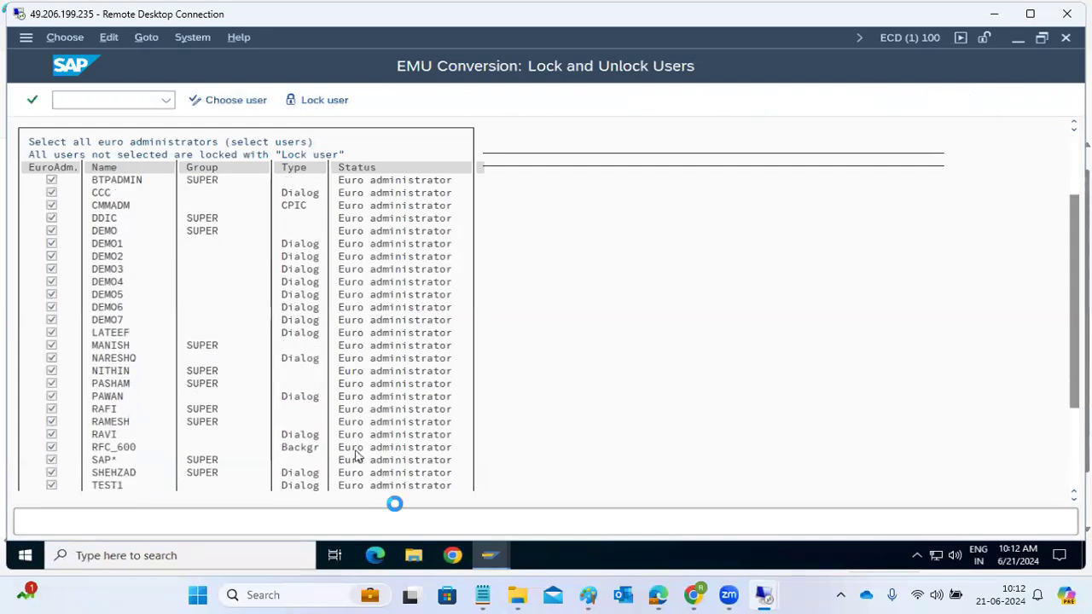
mouse_move(489, 555)
left_click(265, 512)
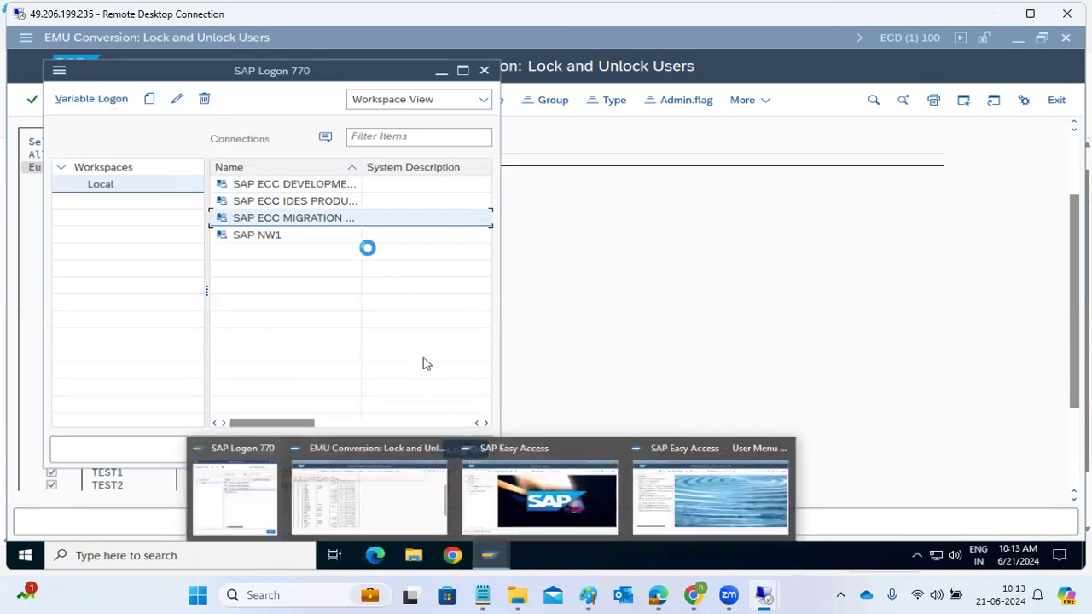
Step: Start a logon to the SAP ECC MIGRATION connection from SAP Logon 770
double_click(337, 220)
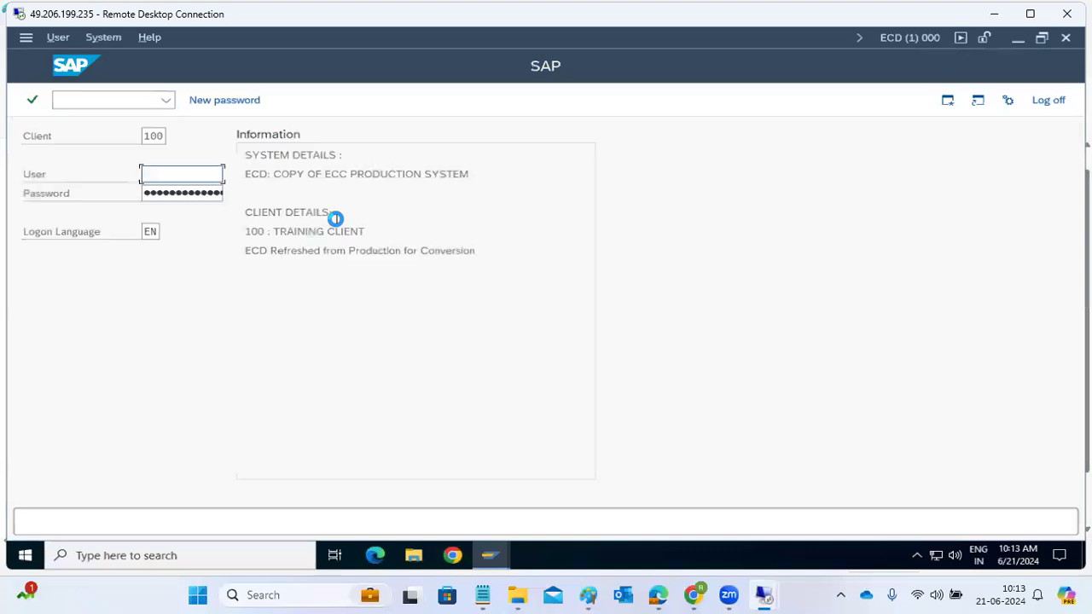
Step: Attempt logon to client 100 with the test user ID and a wrong password
type("ravi")
key("Tab")
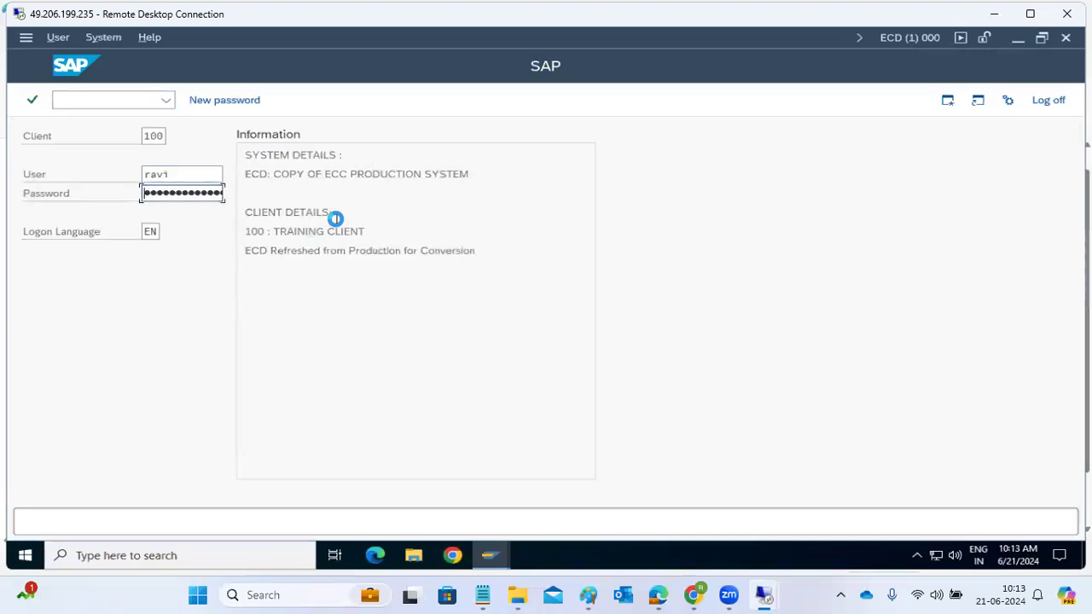
type("***")
key("Return")
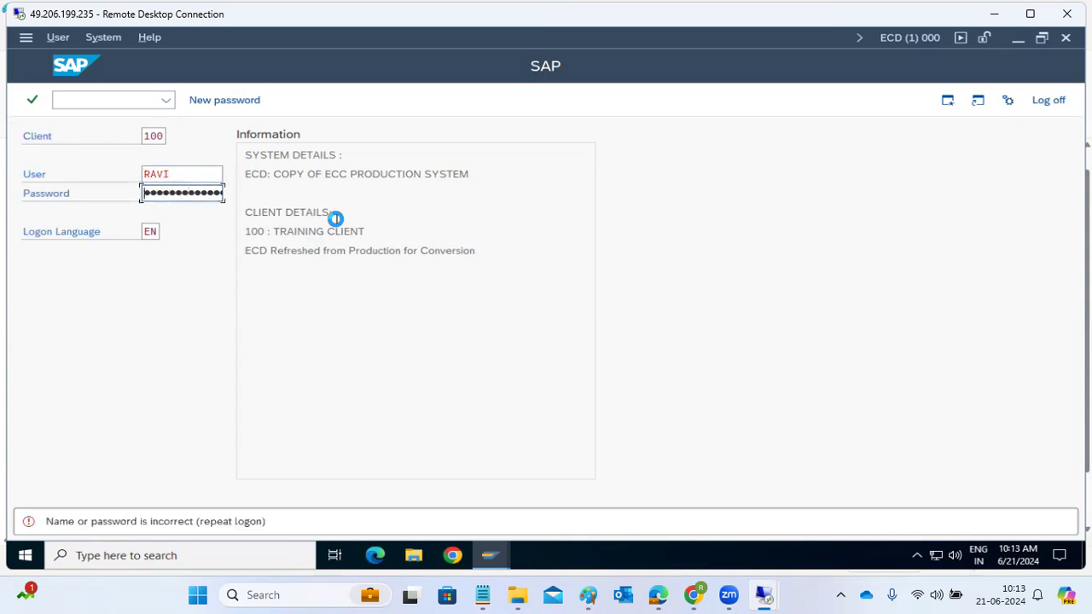
Step: Retry the password until logon is blocked for too many failed attempts, then log off
key("shift+Tab")
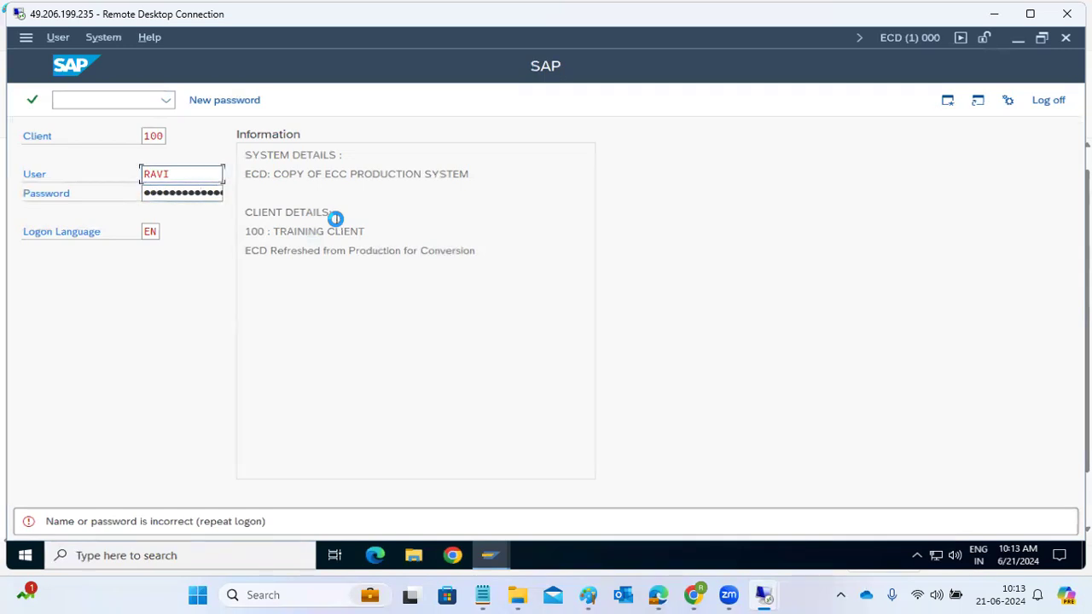
key("Tab")
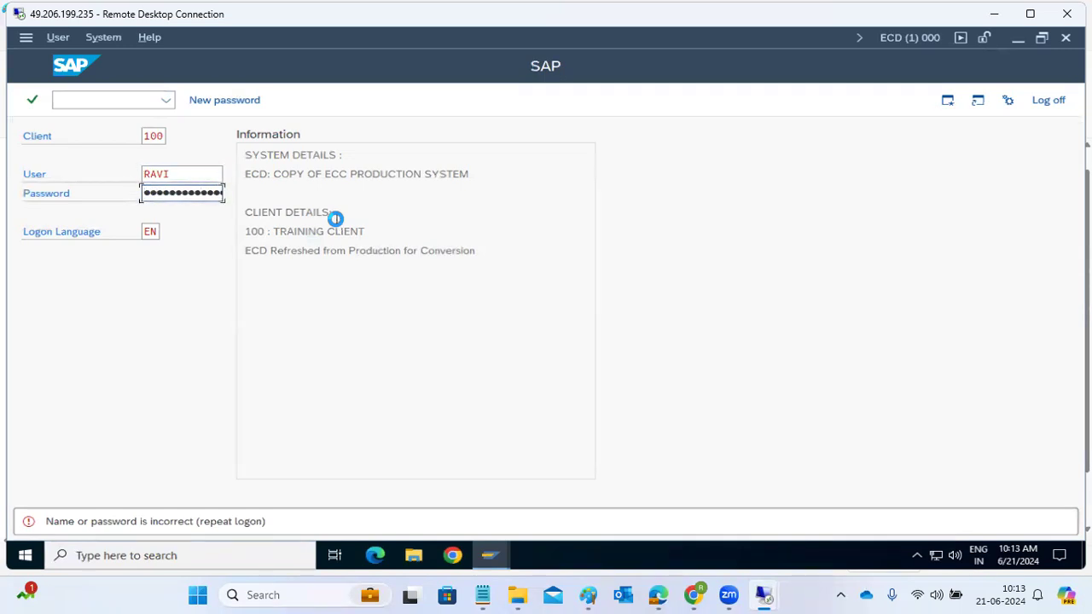
key("Right")
key("Right")
key("Right")
key("Right")
key("Return")
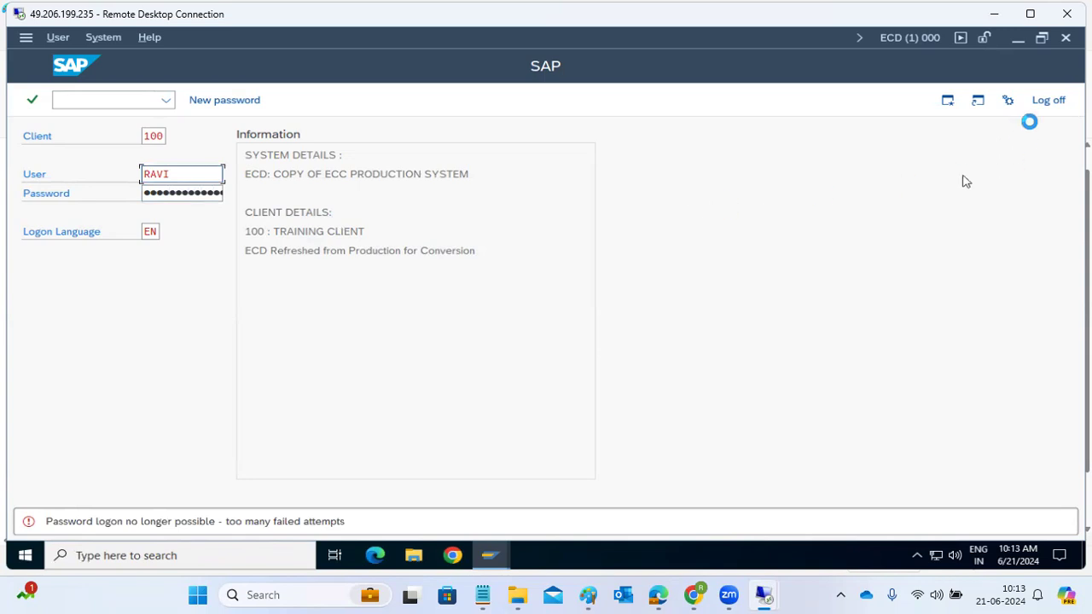
left_click(1048, 100)
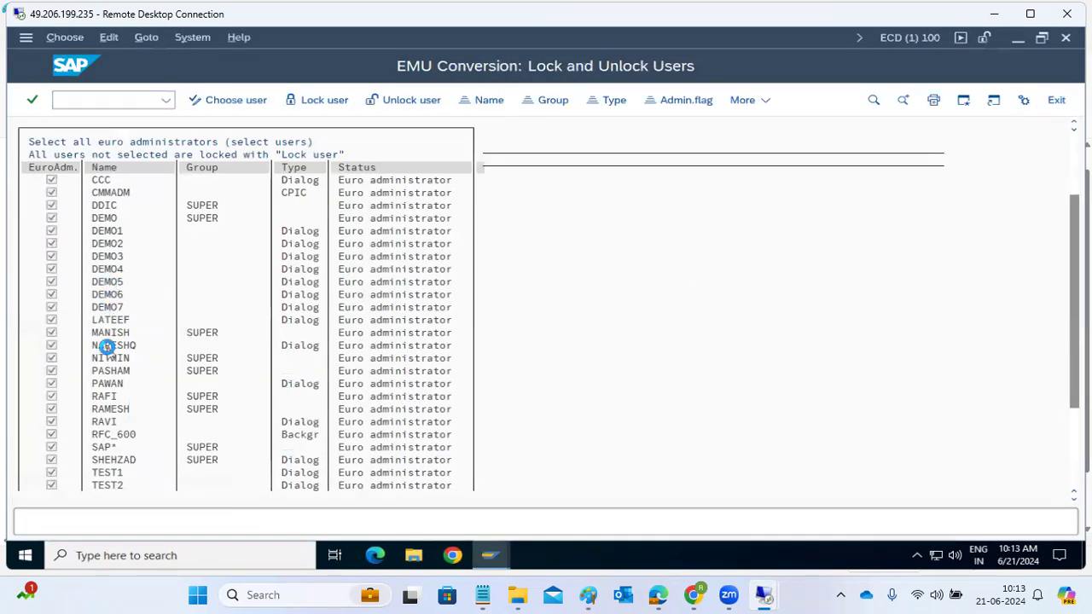
Step: Review the user list, then cancel out of Lock and Unlock Users to the Easy Access menu
scroll(94, 239, "down", 1)
scroll(88, 178, "down", 1)
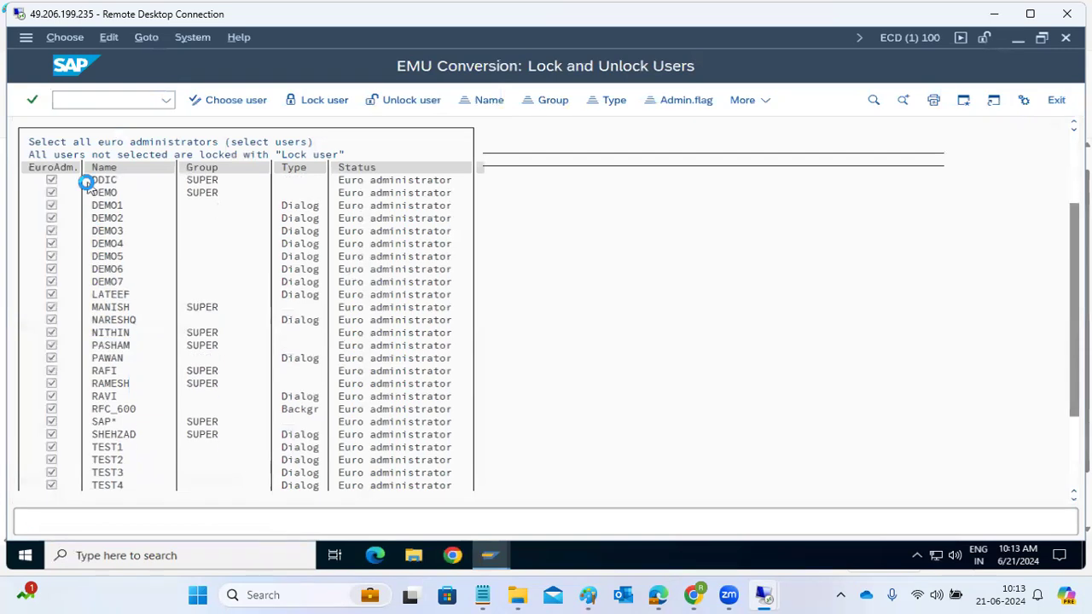
scroll(207, 136, "up", 2)
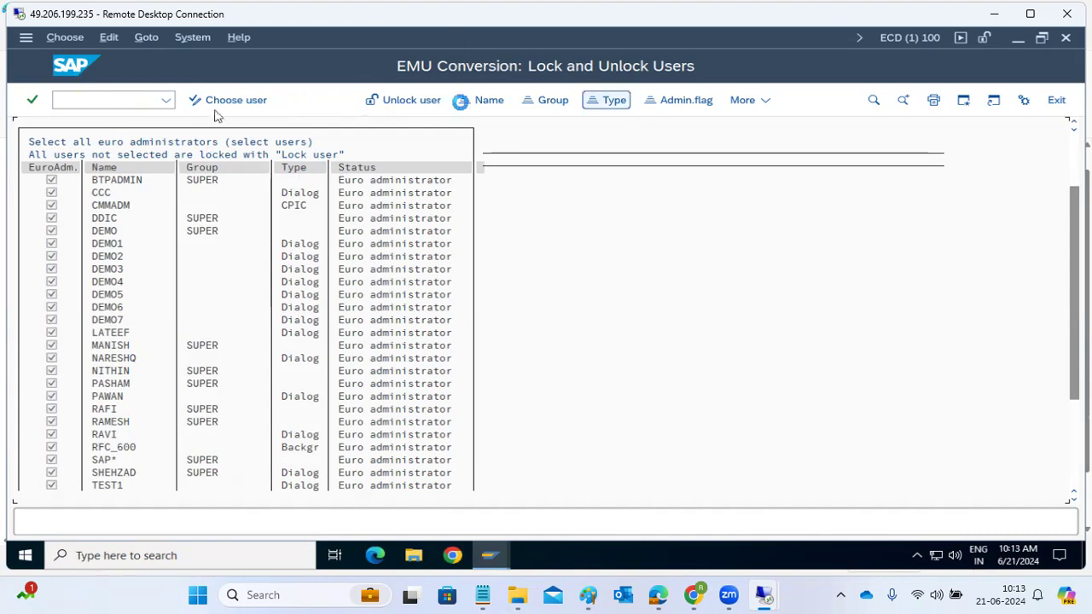
left_click(767, 103)
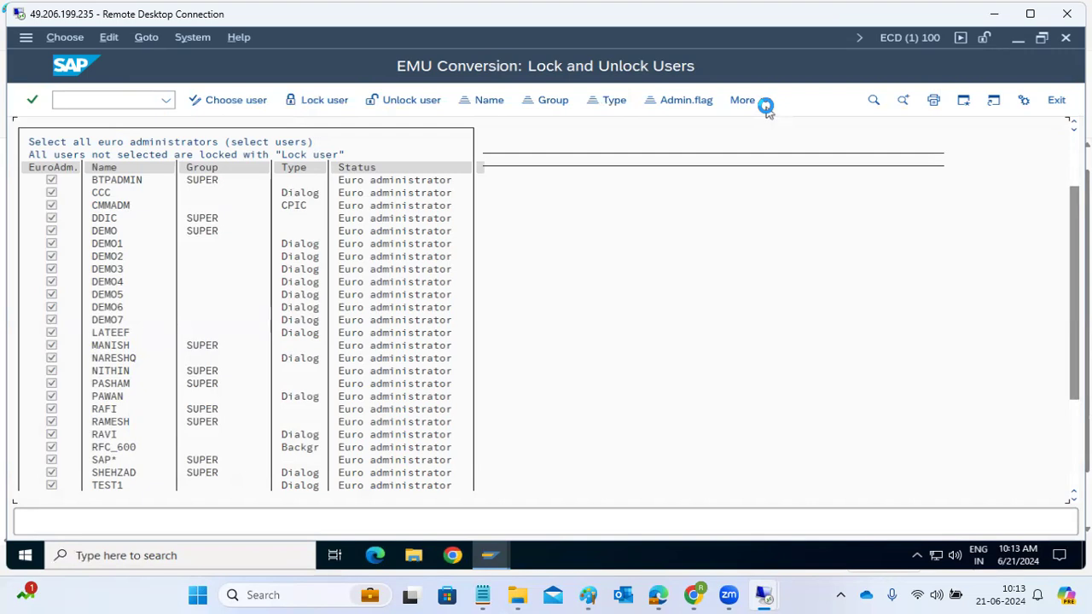
left_click(773, 125)
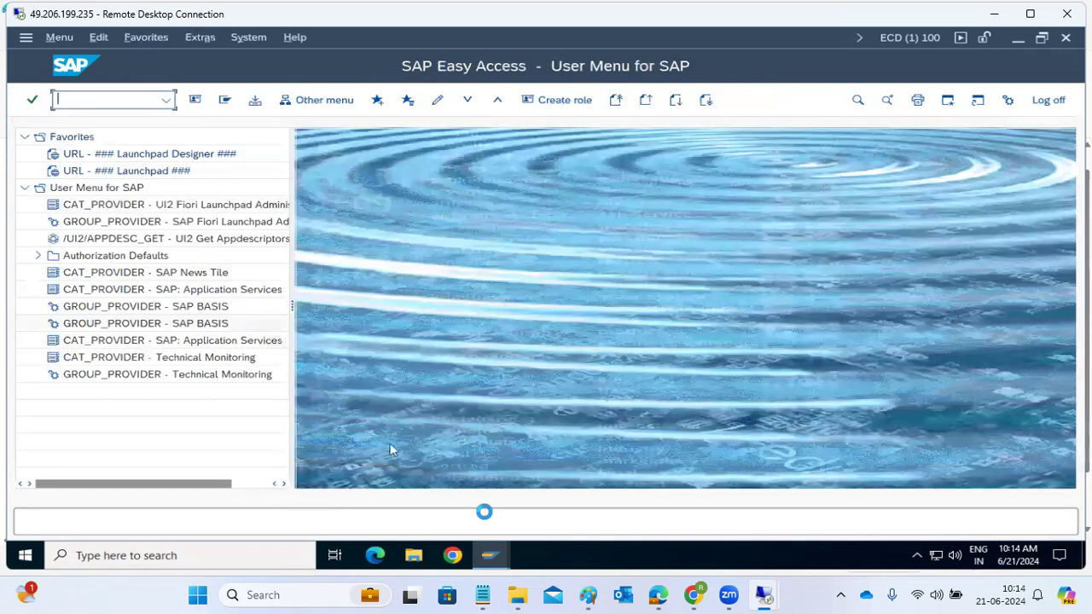
Step: Switch to the NW1 client 001 SAP Easy Access session showing 'EWZ5 does not exist'
left_click(497, 554)
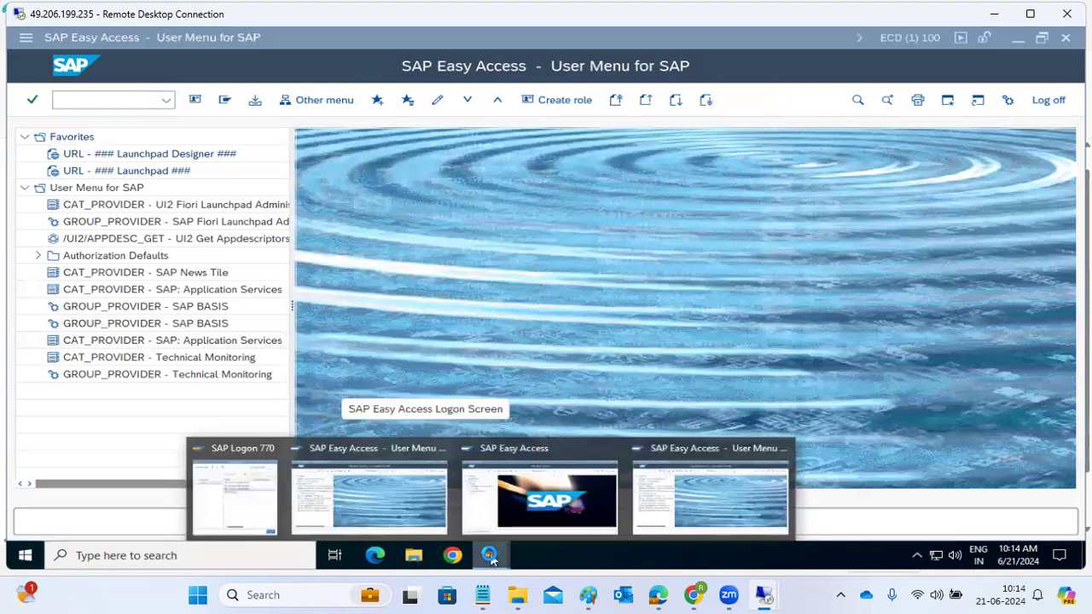
left_click(537, 478)
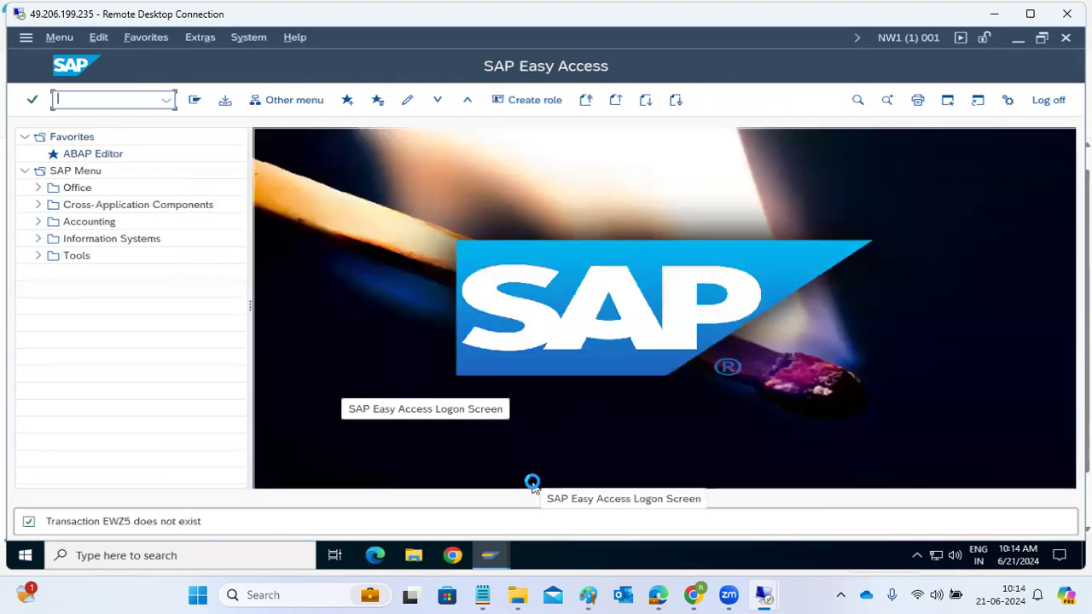